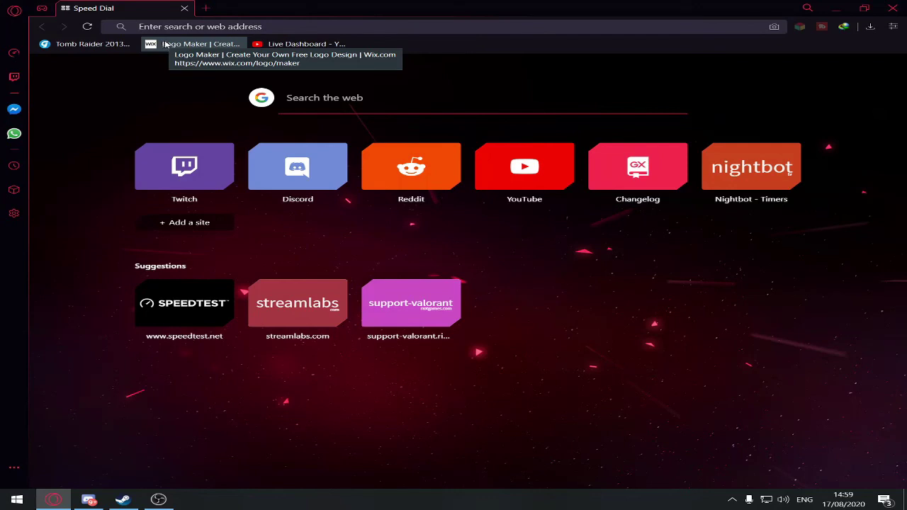
Step: Search the web for "streamlabs dashboard" and open the Streamlabs Login result
{"action": "left_click", "coordinate": [138, 27]}
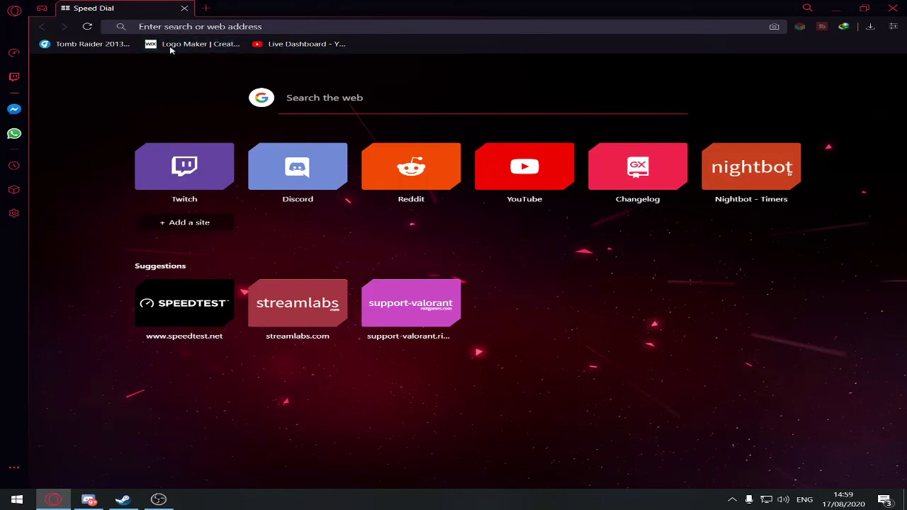
{"action": "type", "text": "streamlab"}
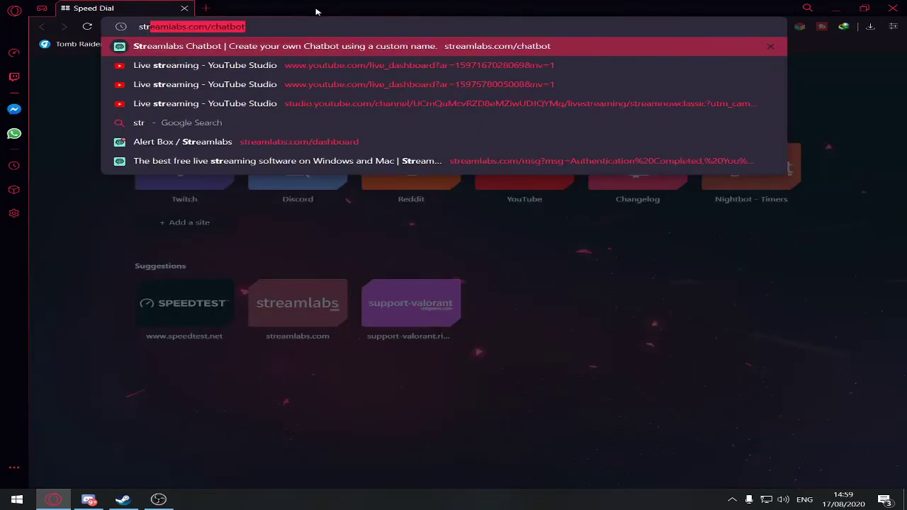
{"action": "type", "text": "s"}
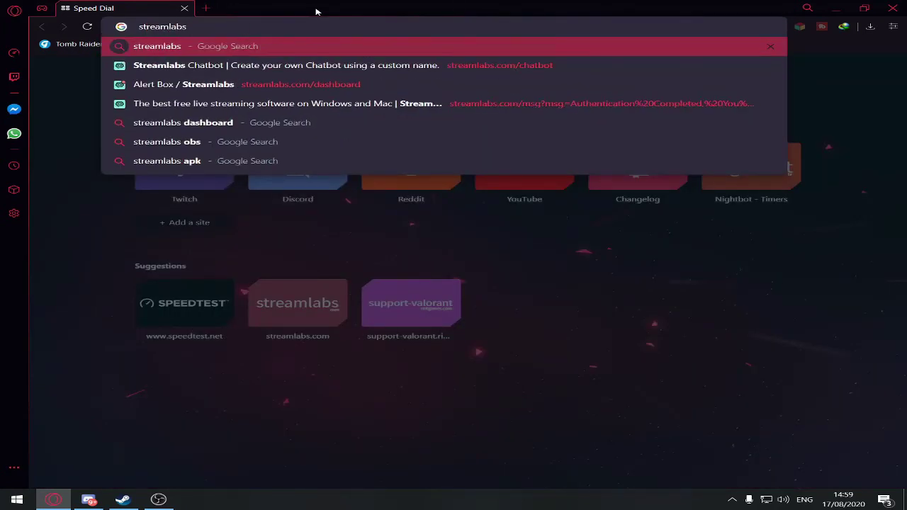
{"action": "key", "text": "Down"}
{"action": "key", "text": "Down"}
{"action": "key", "text": "Down"}
{"action": "key", "text": "Down"}
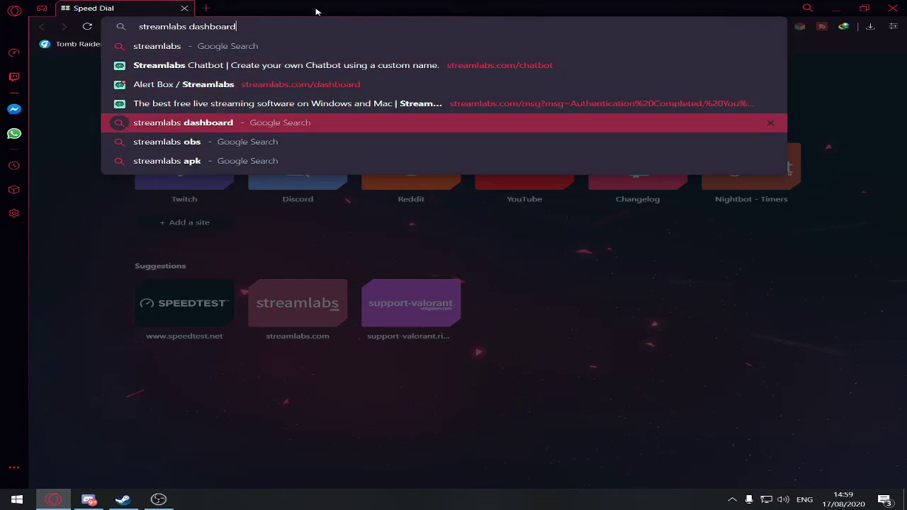
{"action": "key", "text": "Return"}
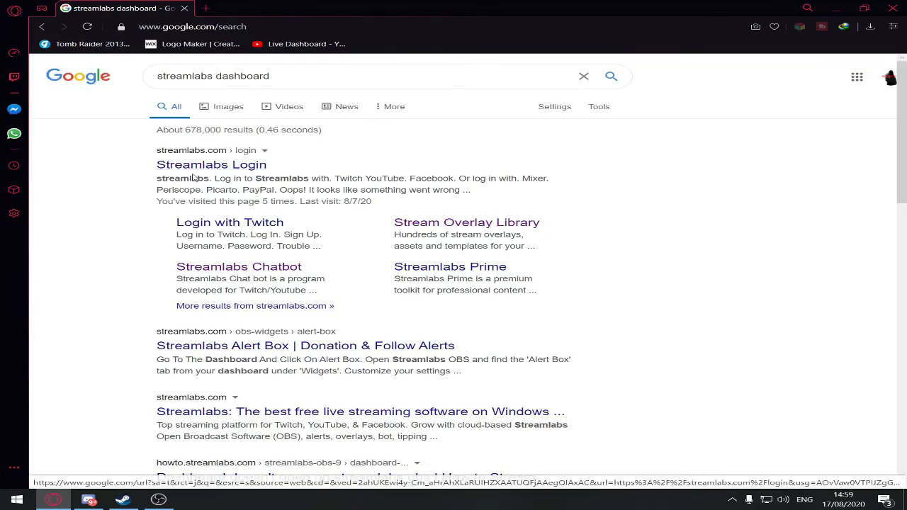
{"action": "left_click", "coordinate": [250, 170]}
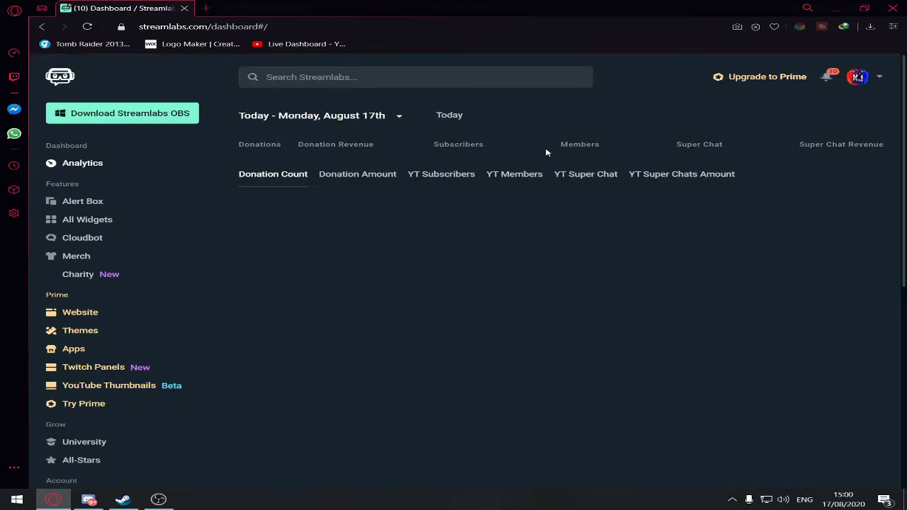
Step: Open the Alert Box widget from the Streamlabs widget gallery and go to its test alert options
{"action": "left_click", "coordinate": [67, 219]}
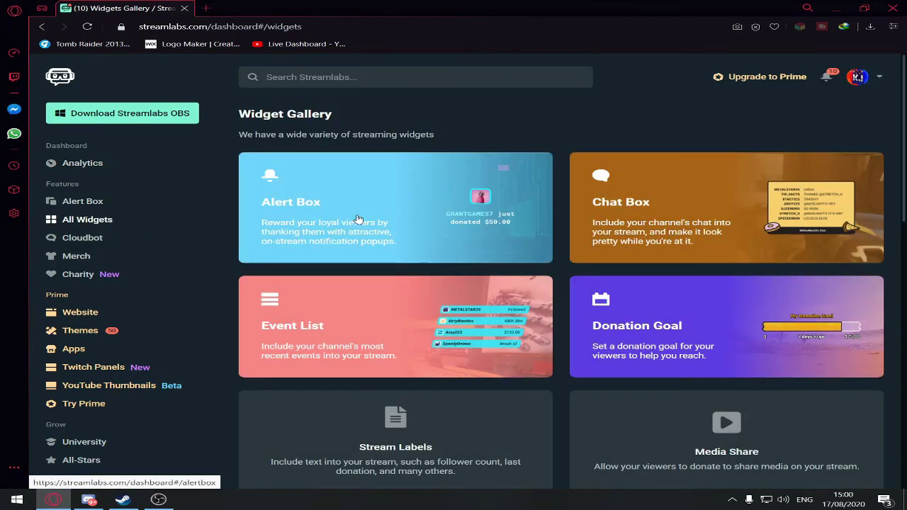
{"action": "left_click", "coordinate": [358, 219]}
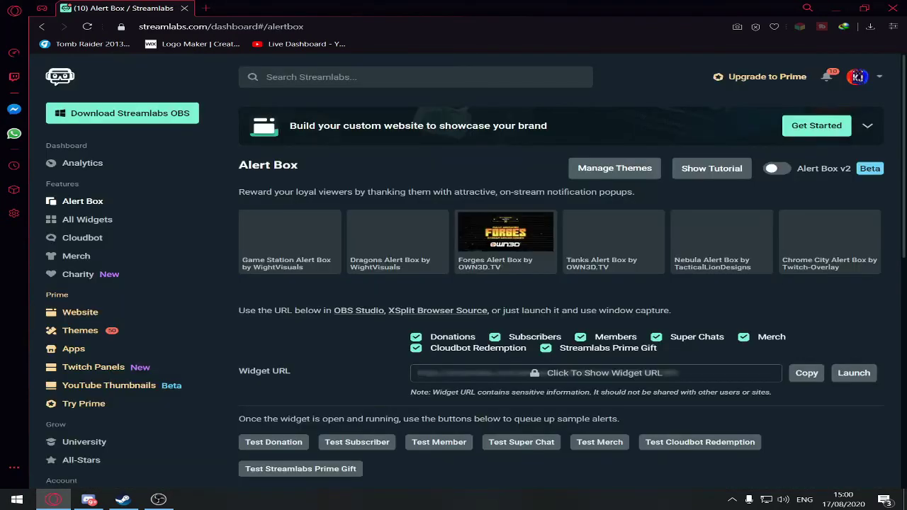
{"action": "scroll", "coordinate": [171, 430], "scroll_direction": "down", "scroll_amount": 3}
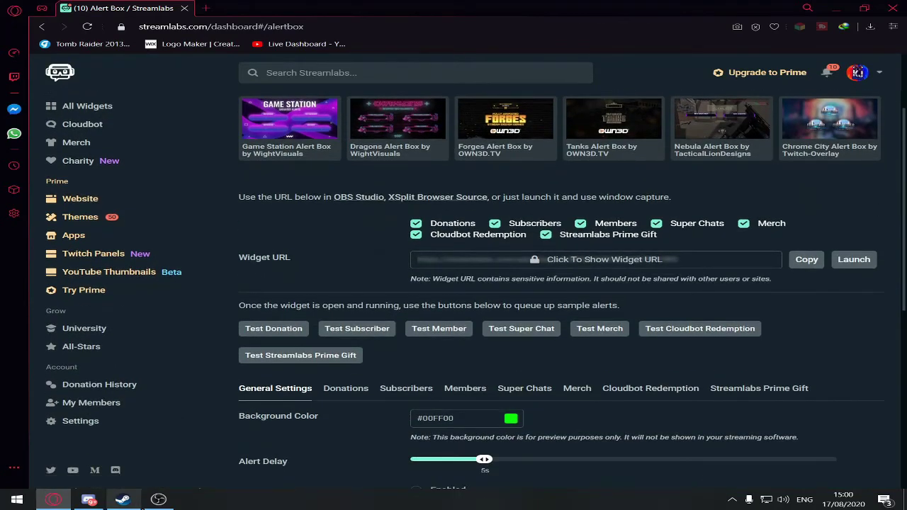
Step: Send a sample subscriber alert from the Alert Box page, view it in the OBS preview, and return to the browser
{"action": "left_click", "coordinate": [158, 500]}
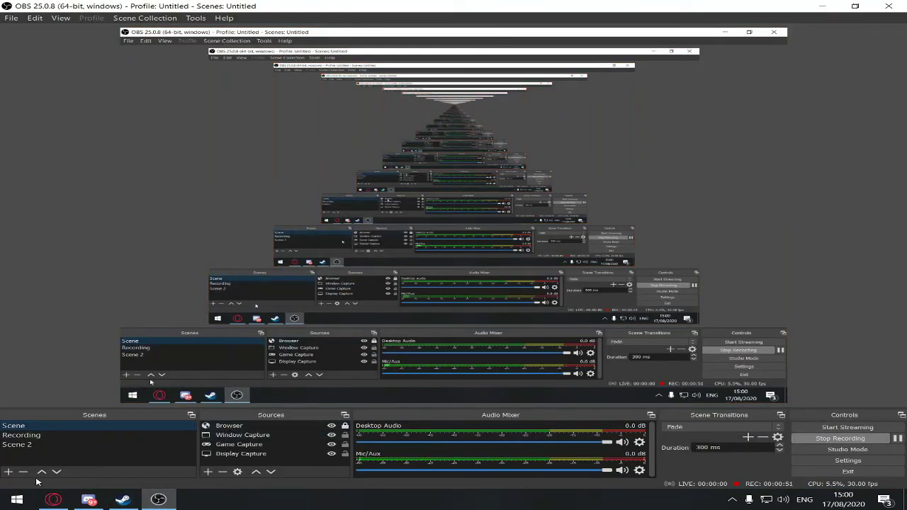
{"action": "left_click", "coordinate": [53, 500]}
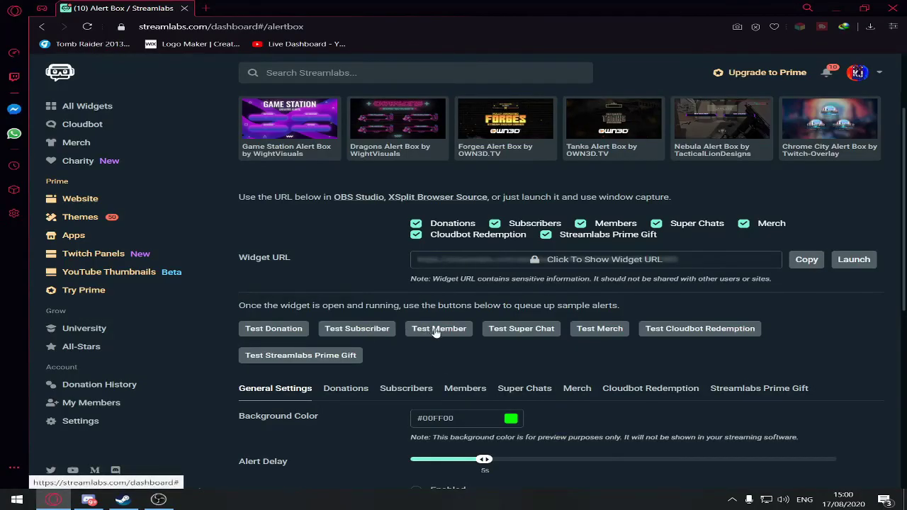
{"action": "left_click", "coordinate": [436, 329]}
{"action": "key", "text": "alt+Tab"}
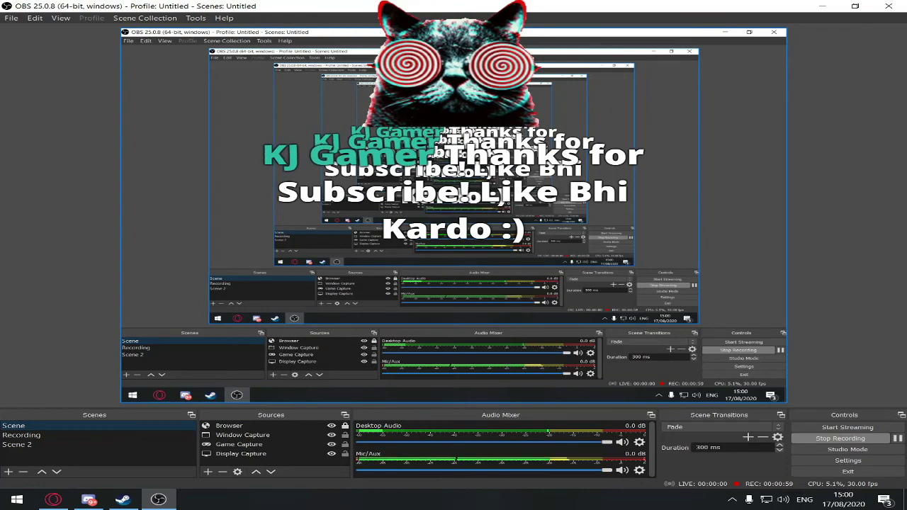
{"action": "left_click", "coordinate": [53, 499]}
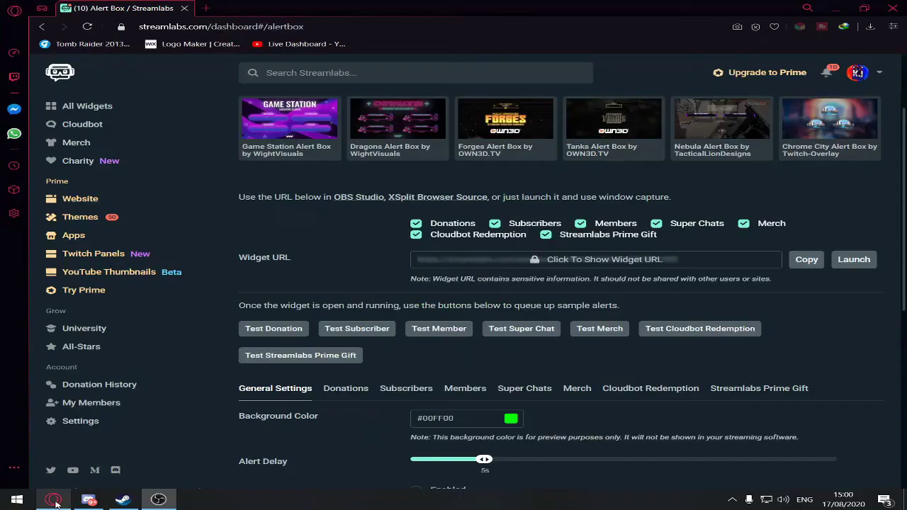
Step: Open the Subscribers alert settings and review the layout, animation, message template, image and sound options
{"action": "scroll", "coordinate": [898, 206], "scroll_direction": "down", "scroll_amount": 3}
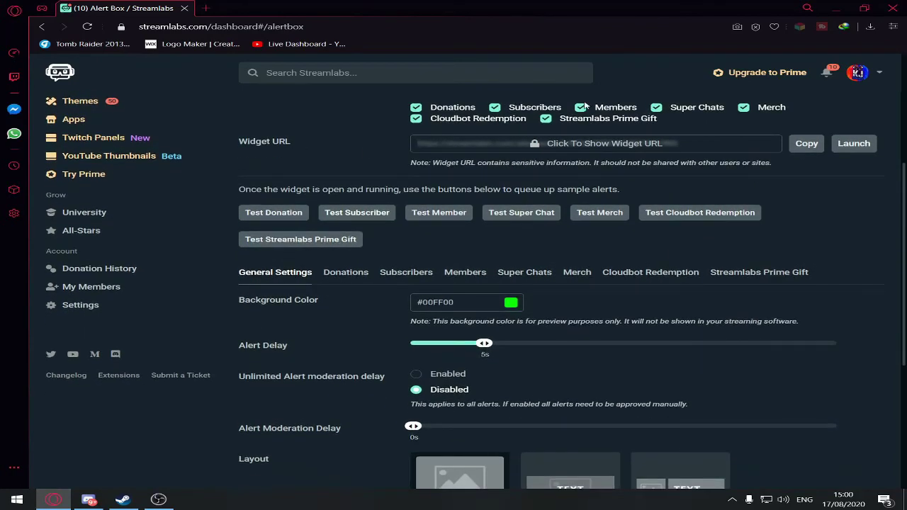
{"action": "left_click", "coordinate": [383, 275]}
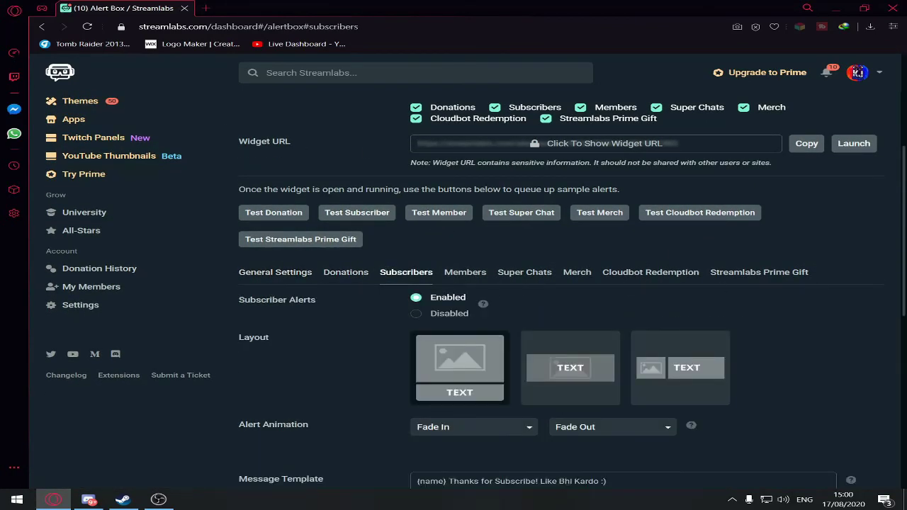
{"action": "scroll", "coordinate": [338, 257], "scroll_direction": "down", "scroll_amount": 3}
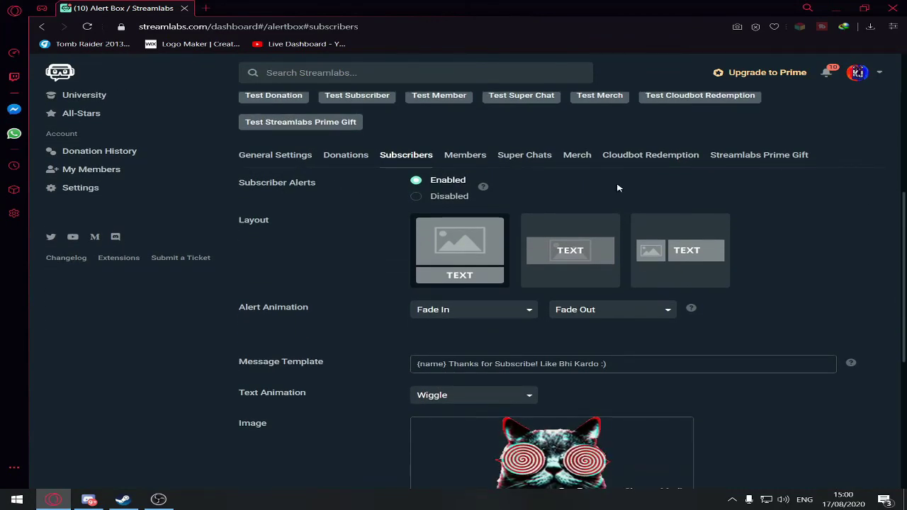
{"action": "scroll", "coordinate": [905, 245], "scroll_direction": "down", "scroll_amount": 1}
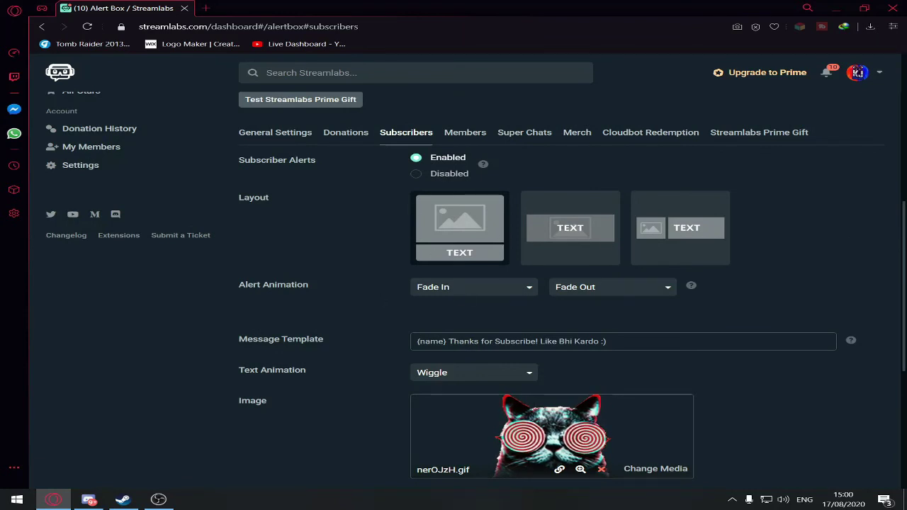
{"action": "scroll", "coordinate": [266, 281], "scroll_direction": "down", "scroll_amount": 1}
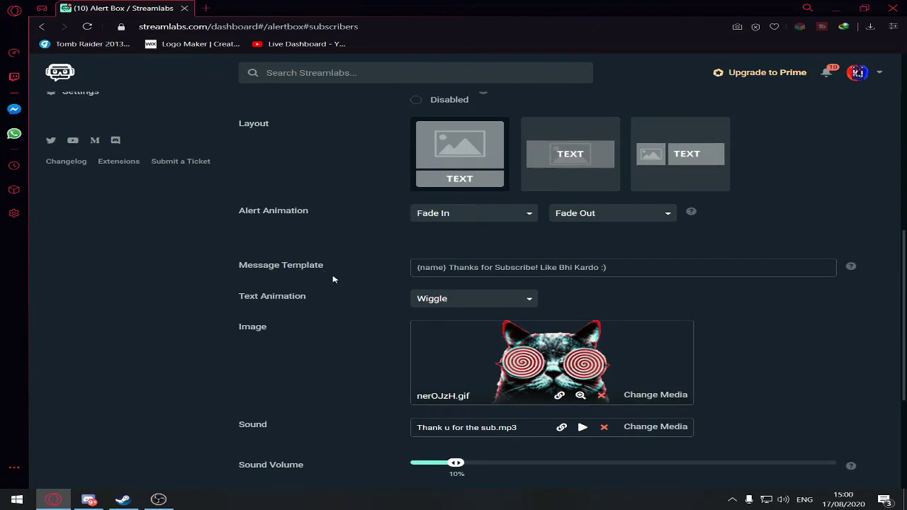
Step: Send another test subscriber alert, check how it appears in OBS, and go back to the Subscribers alert settings
{"action": "scroll", "coordinate": [333, 280], "scroll_direction": "up", "scroll_amount": 3}
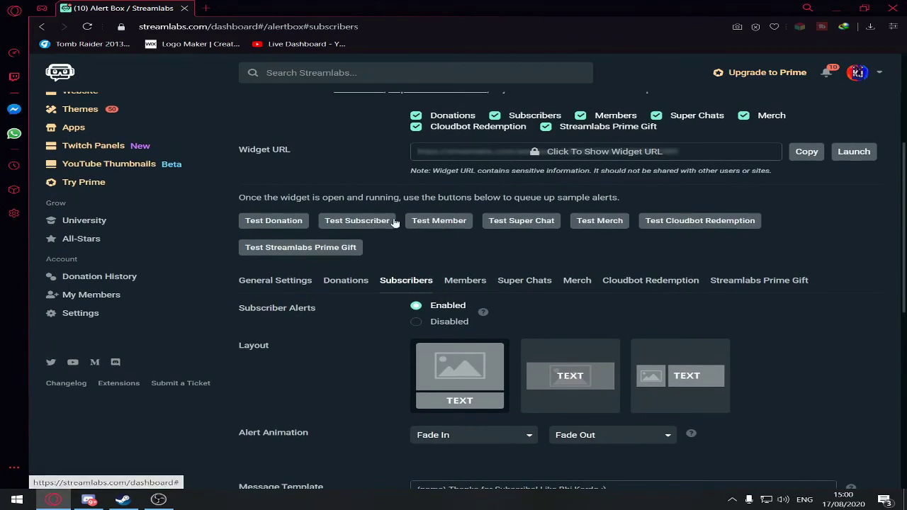
{"action": "left_click", "coordinate": [364, 222]}
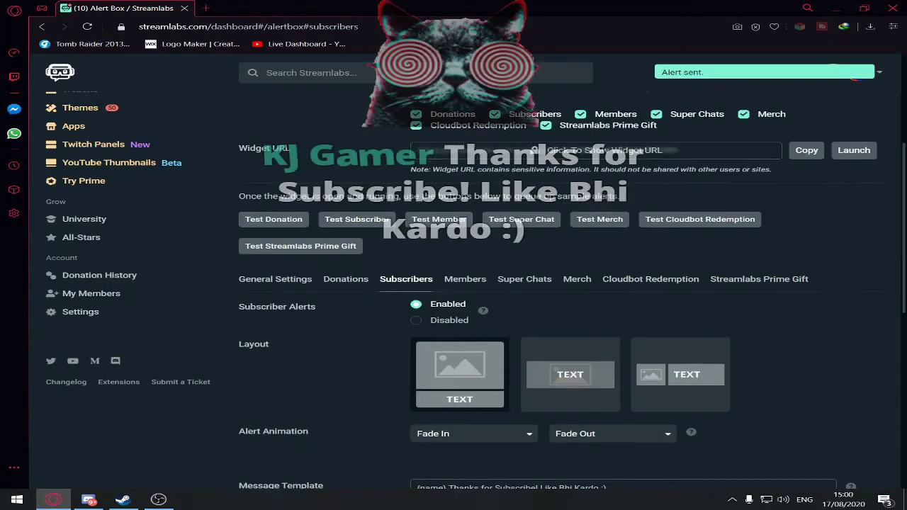
{"action": "scroll", "coordinate": [300, 449], "scroll_direction": "down", "scroll_amount": 3}
{"action": "left_click", "coordinate": [158, 500]}
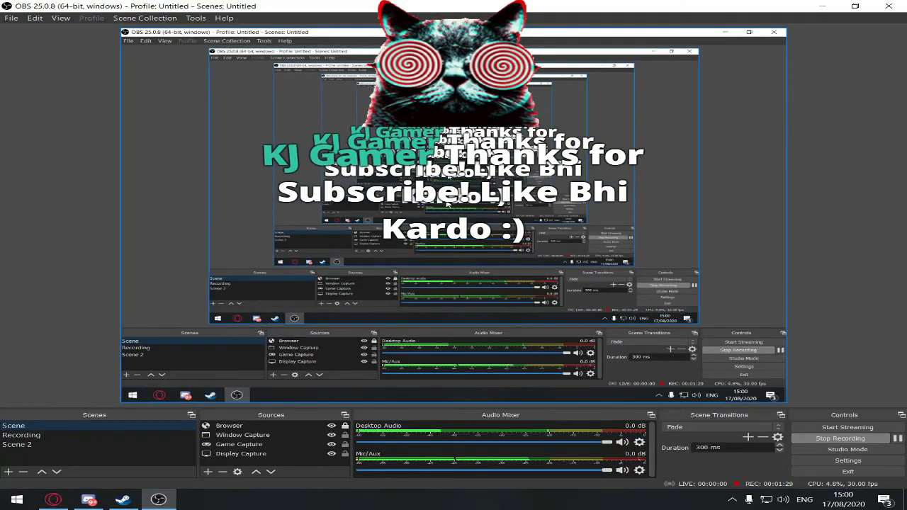
{"action": "left_click", "coordinate": [54, 500]}
{"action": "scroll", "coordinate": [905, 277], "scroll_direction": "down", "scroll_amount": 1}
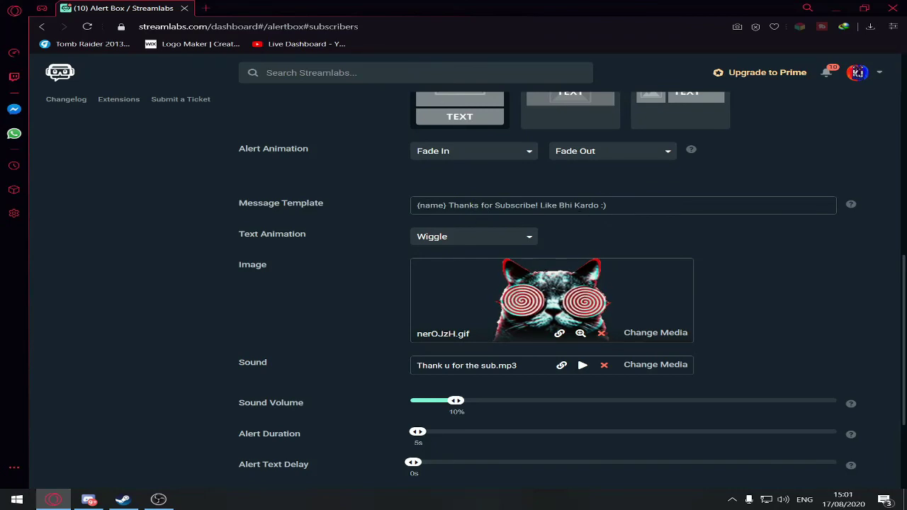
{"action": "scroll", "coordinate": [852, 381], "scroll_direction": "up", "scroll_amount": 6}
{"action": "scroll", "coordinate": [852, 381], "scroll_direction": "down", "scroll_amount": 6}
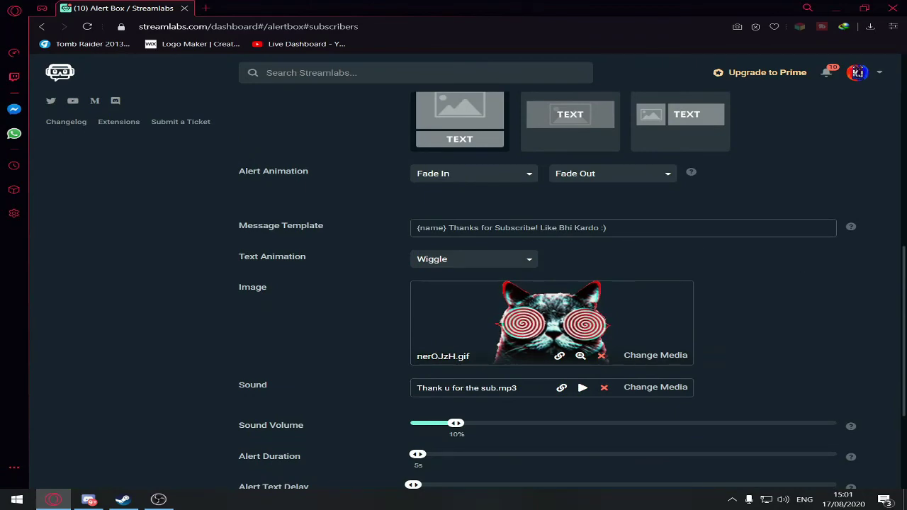
{"action": "scroll", "coordinate": [475, 291], "scroll_direction": "down", "scroll_amount": 1}
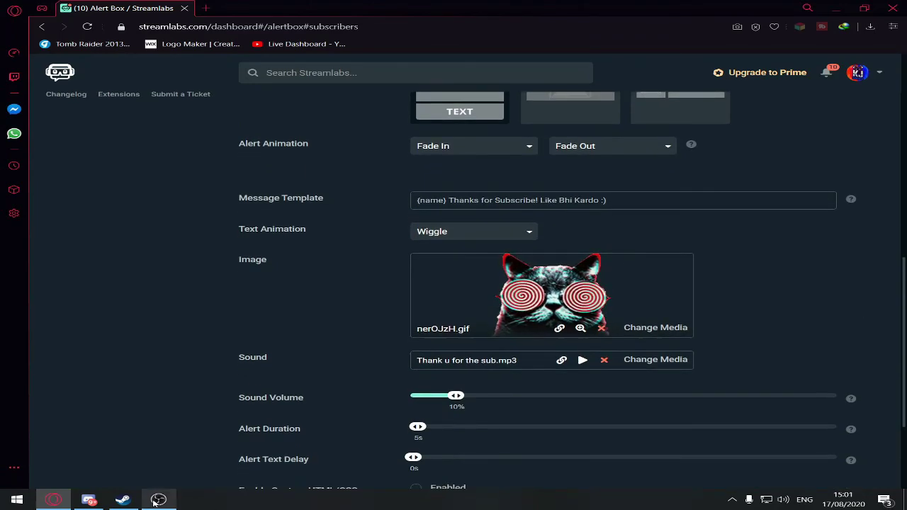
{"action": "left_click", "coordinate": [157, 501]}
{"action": "left_click", "coordinate": [157, 501]}
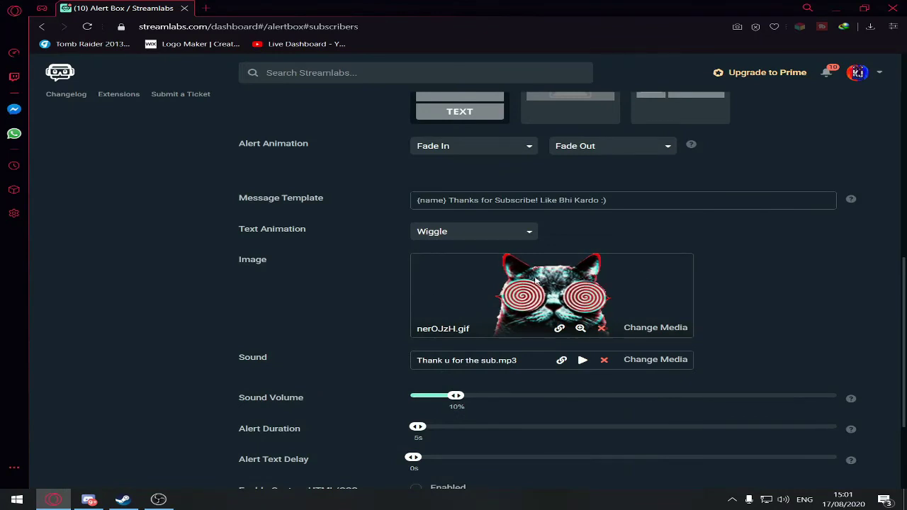
Step: Browse the stock images and sounds in the subscriber alert image's media gallery, and close it without choosing a file
{"action": "left_click", "coordinate": [645, 327]}
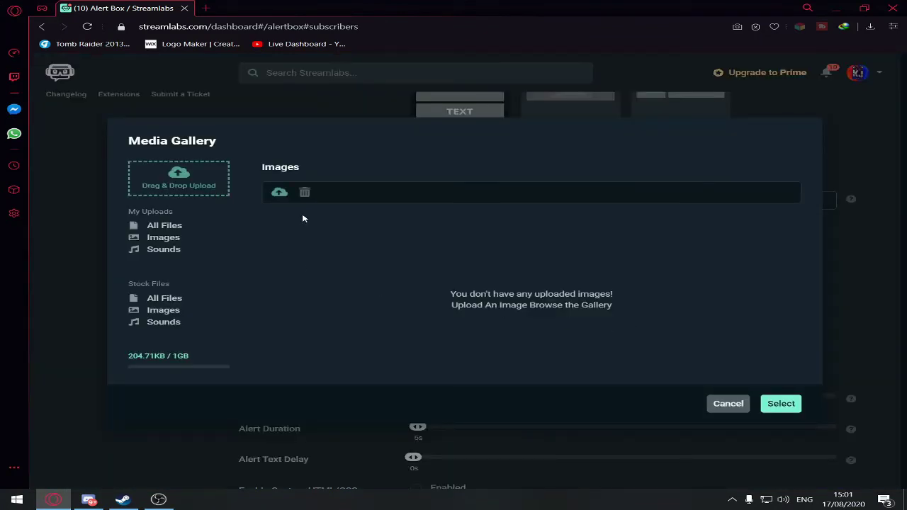
{"action": "left_click", "coordinate": [151, 298]}
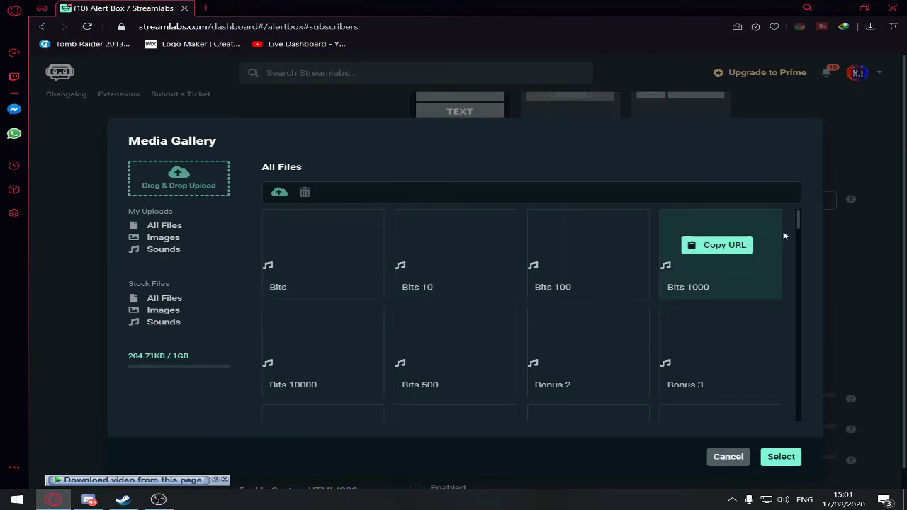
{"action": "left_click_drag", "start_coordinate": [800, 217], "coordinate": [795, 262]}
{"action": "left_click", "coordinate": [154, 312]}
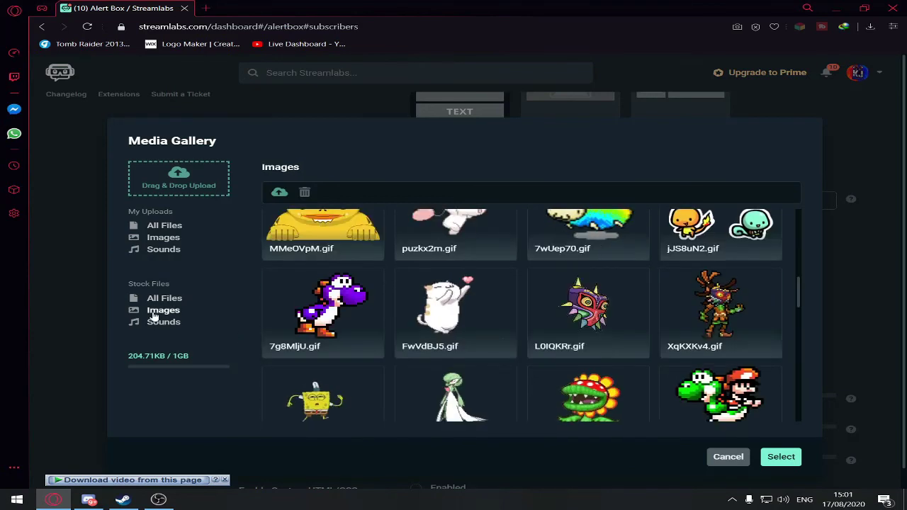
{"action": "left_click_drag", "start_coordinate": [798, 293], "coordinate": [799, 312]}
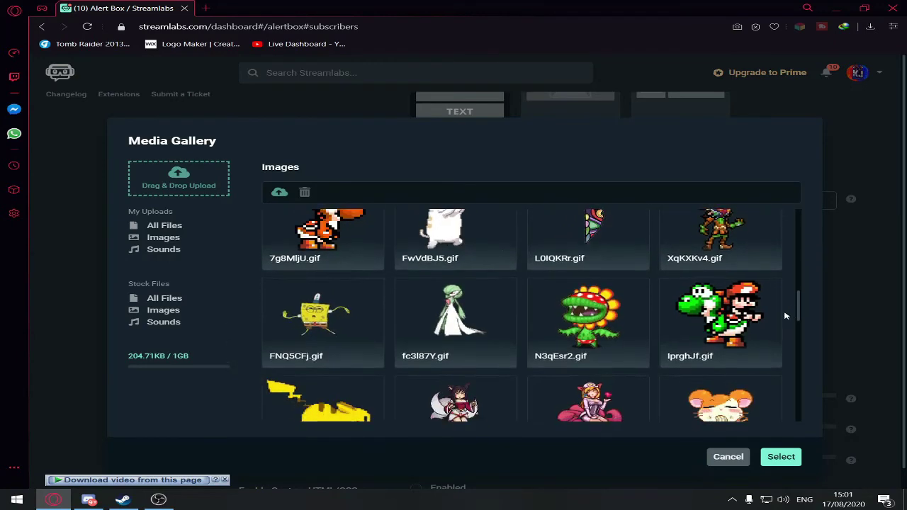
{"action": "left_click", "coordinate": [163, 322]}
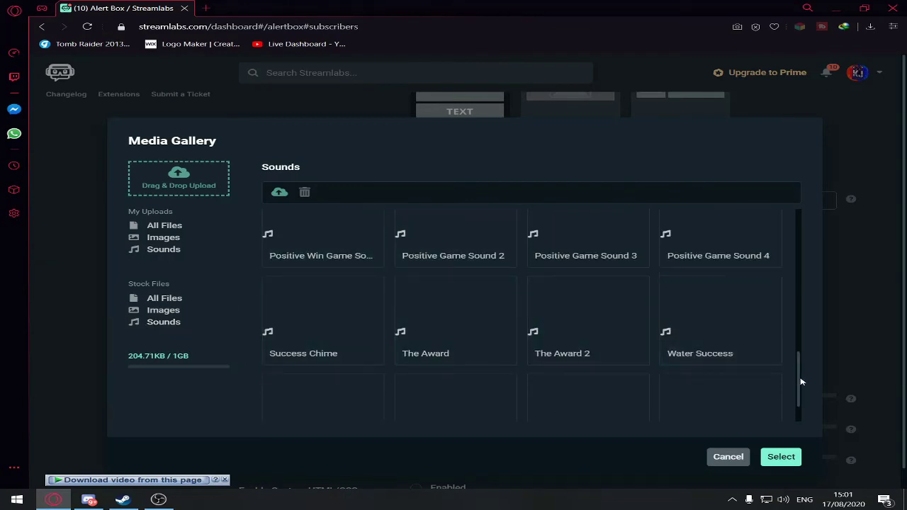
{"action": "left_click_drag", "start_coordinate": [801, 382], "coordinate": [773, 204]}
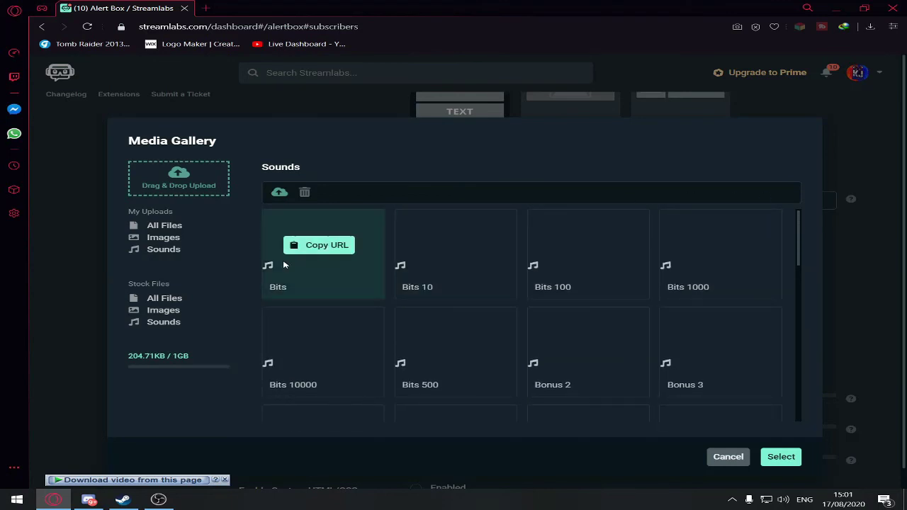
{"action": "left_click", "coordinate": [728, 457]}
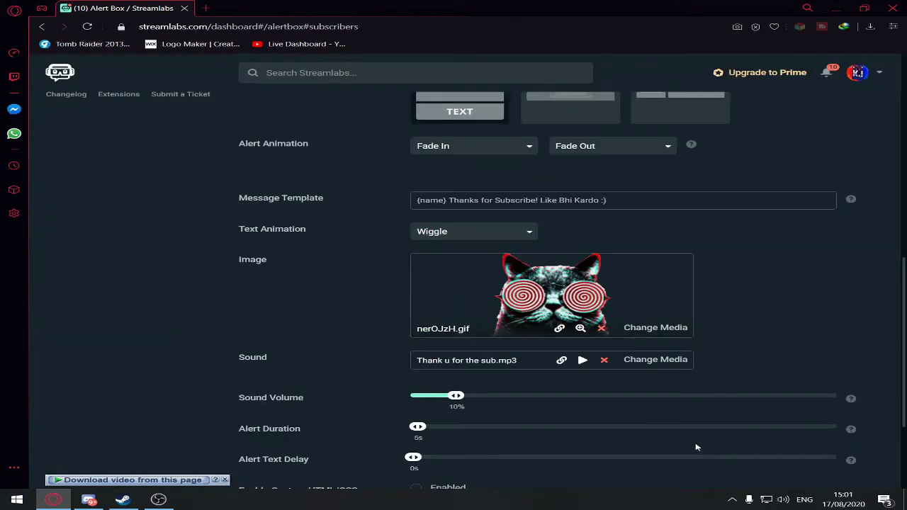
Step: Look through the stock sounds available for the subscriber alert sound, and close the gallery without selecting one
{"action": "left_click", "coordinate": [655, 359]}
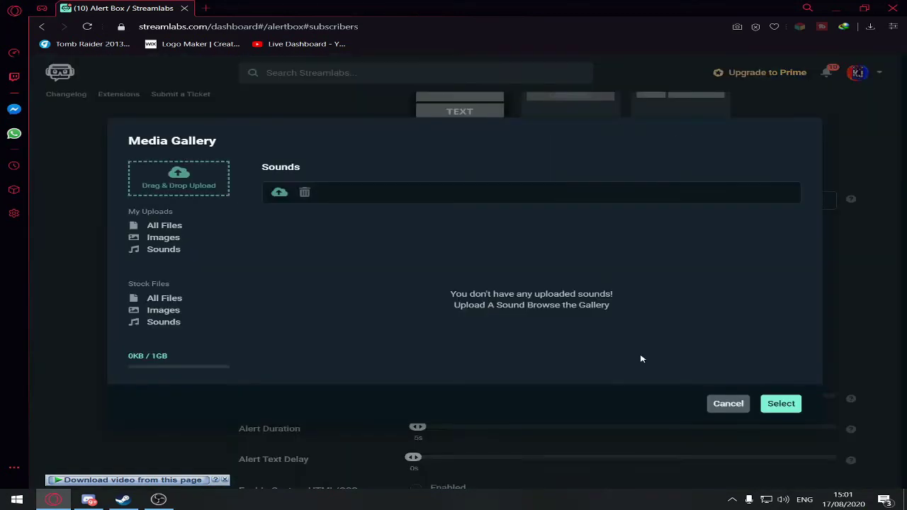
{"action": "left_click", "coordinate": [154, 323]}
{"action": "scroll", "coordinate": [798, 283], "scroll_direction": "down", "scroll_amount": 3}
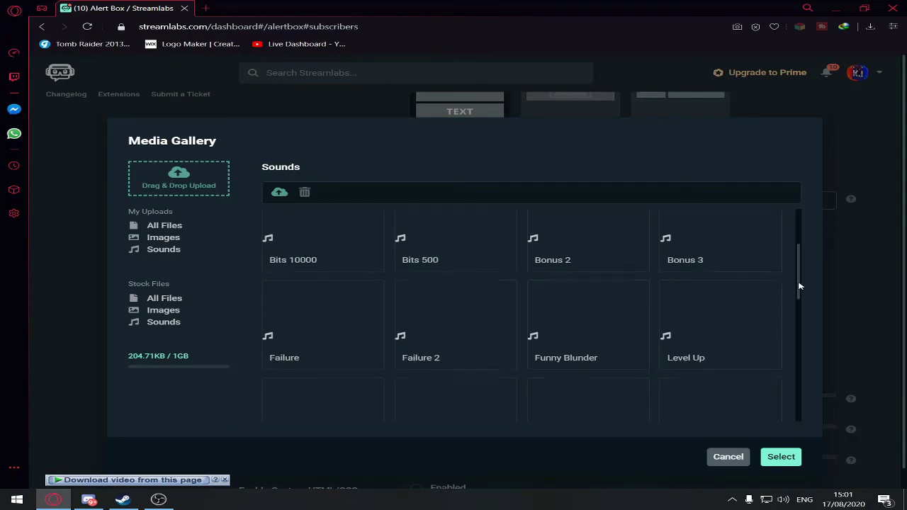
{"action": "scroll", "coordinate": [798, 294], "scroll_direction": "up", "scroll_amount": 3}
{"action": "left_click", "coordinate": [726, 453]}
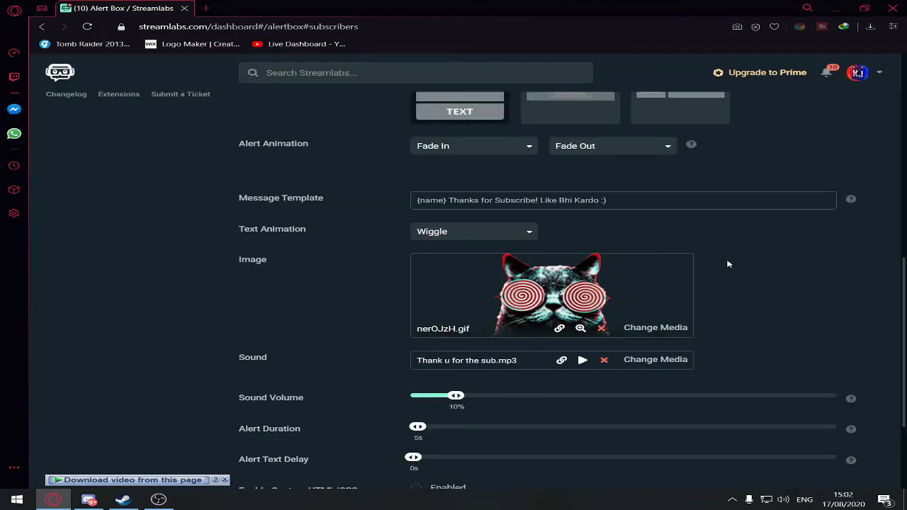
Step: Lower the subscriber alert's sound volume to 4%
{"action": "left_click_drag", "start_coordinate": [245, 365], "coordinate": [294, 361]}
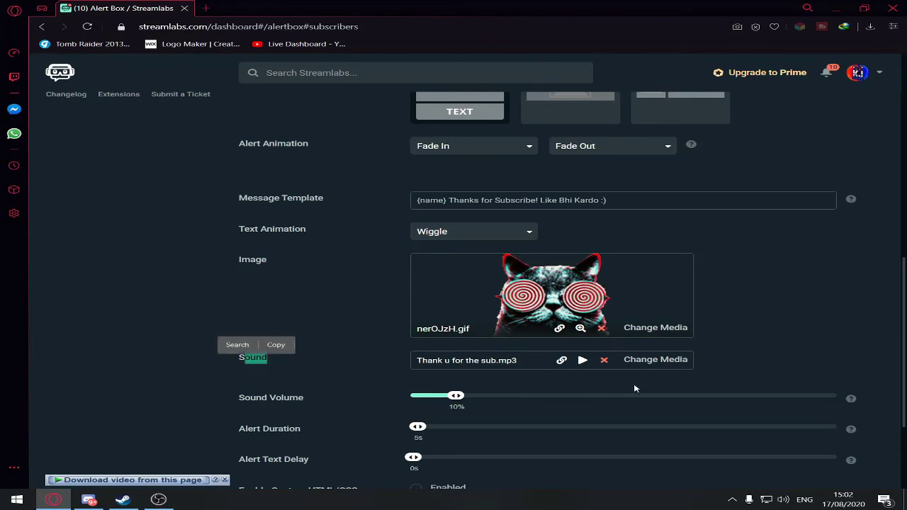
{"action": "left_click", "coordinate": [668, 395]}
{"action": "left_click_drag", "start_coordinate": [674, 402], "coordinate": [432, 401]}
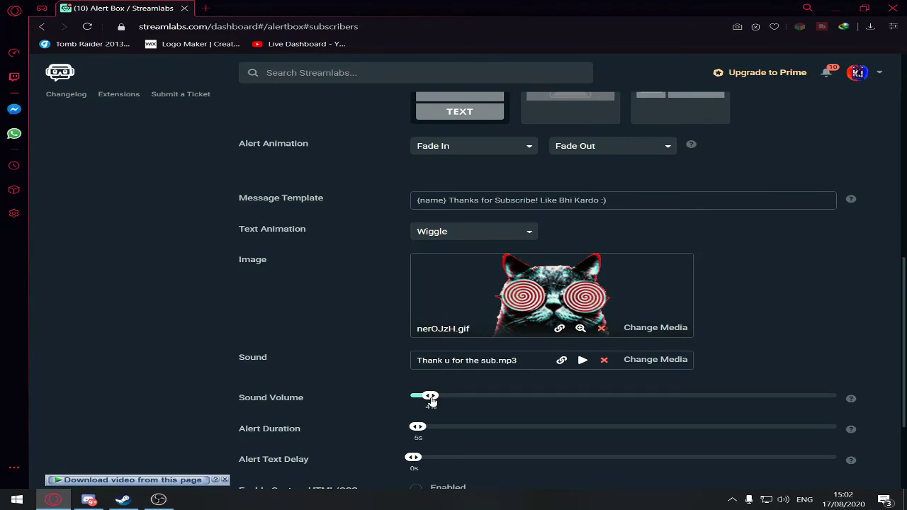
Step: Review the file upload option and the stock sounds for the subscriber alert sound, and close the gallery without selecting one
{"action": "left_click", "coordinate": [646, 363]}
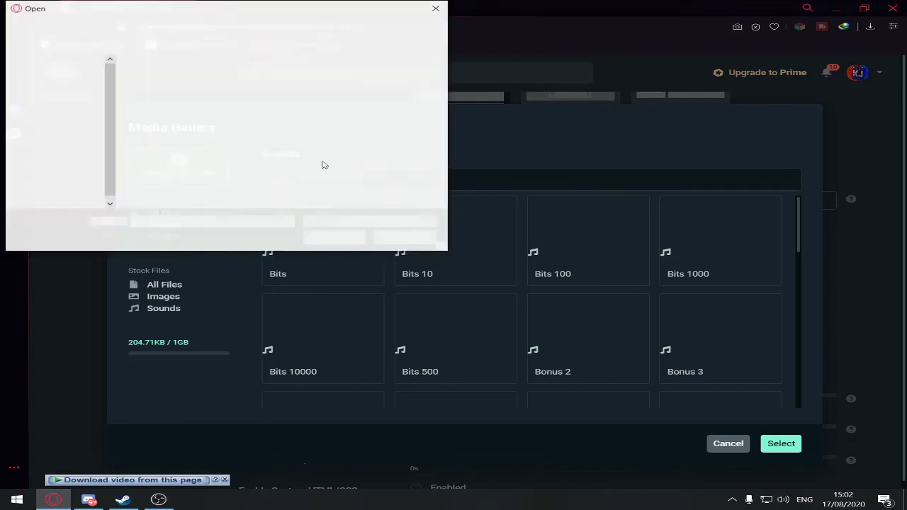
{"action": "key", "text": "Escape"}
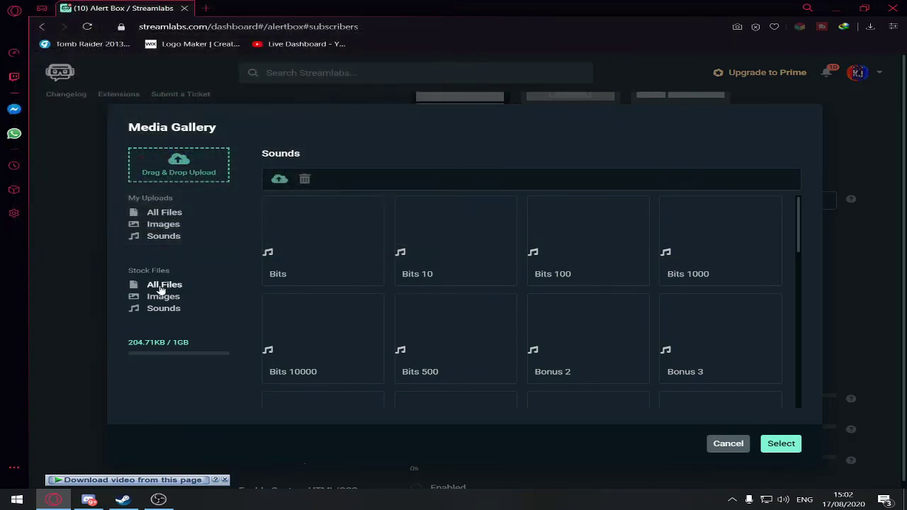
{"action": "left_click", "coordinate": [162, 285]}
{"action": "left_click", "coordinate": [163, 309]}
{"action": "left_click_drag", "start_coordinate": [799, 222], "coordinate": [798, 251]}
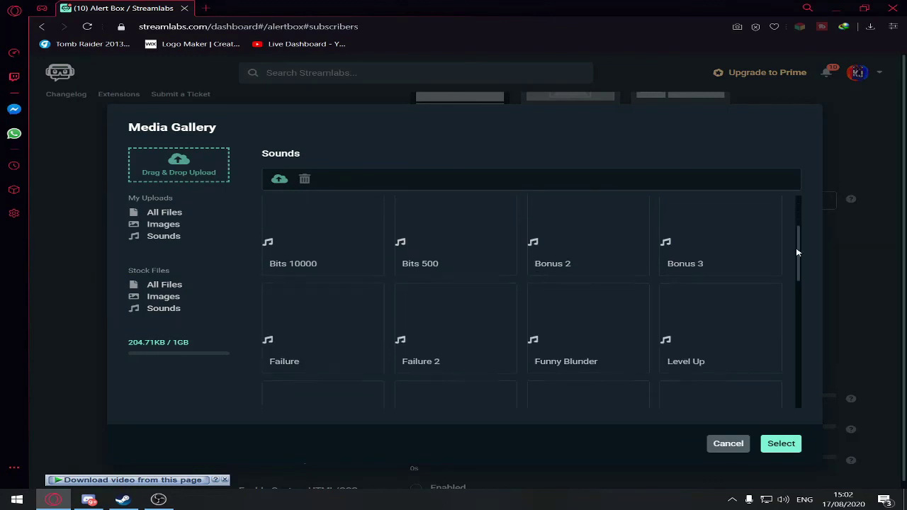
{"action": "left_click", "coordinate": [717, 443]}
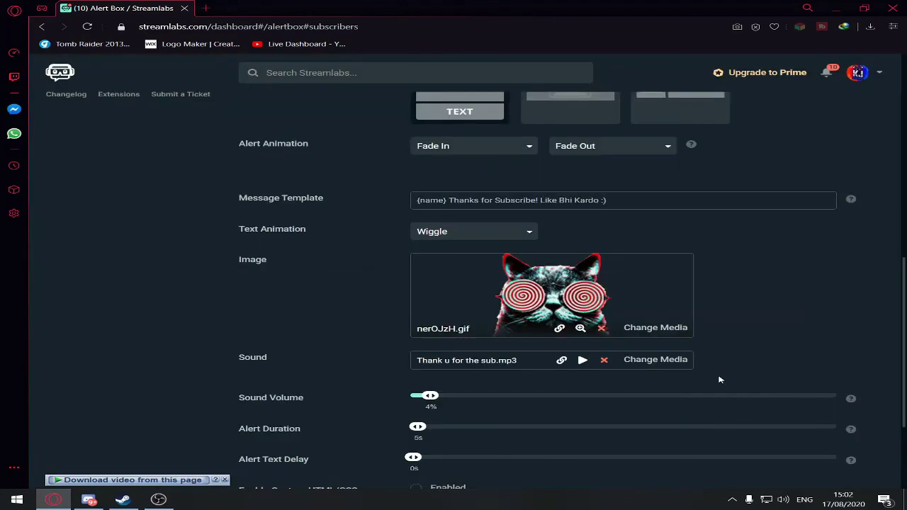
Step: Send a test subscriber alert to check its sound volume
{"action": "scroll", "coordinate": [439, 298], "scroll_direction": "down", "scroll_amount": 1}
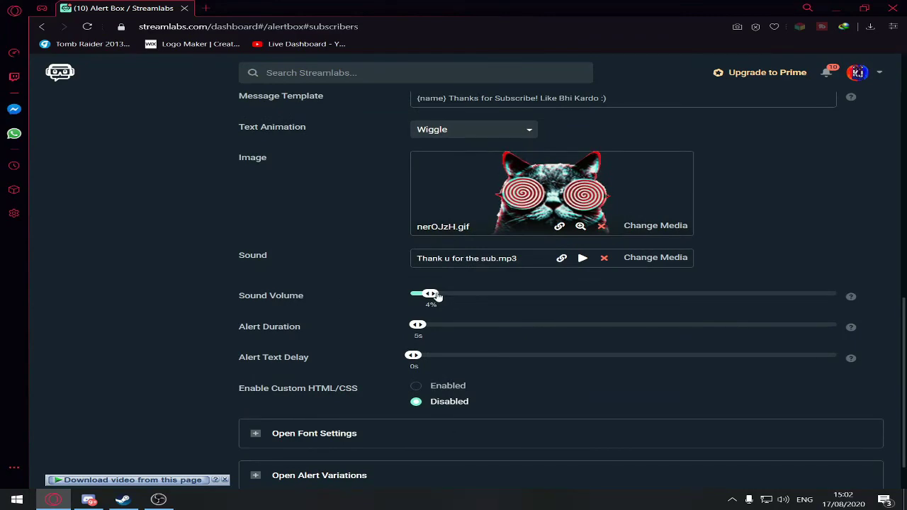
{"action": "scroll", "coordinate": [439, 297], "scroll_direction": "up", "scroll_amount": 6}
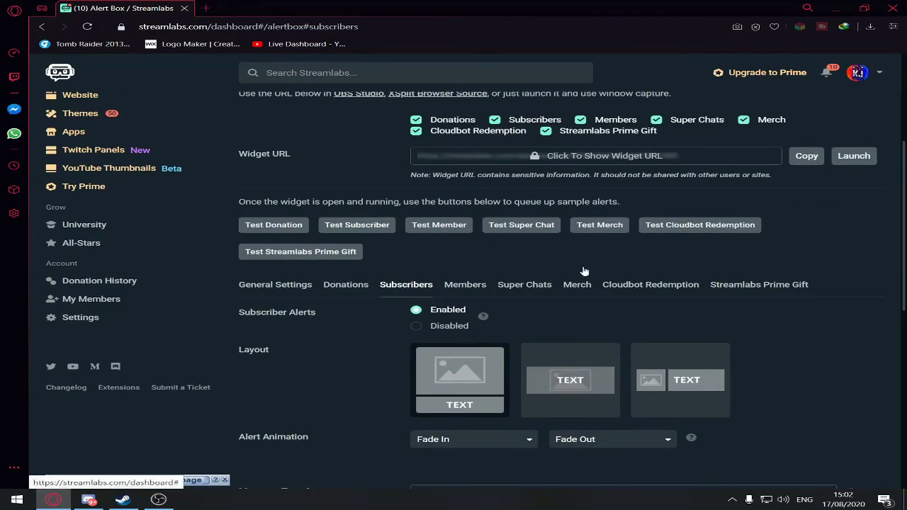
{"action": "scroll", "coordinate": [404, 376], "scroll_direction": "down", "scroll_amount": 5}
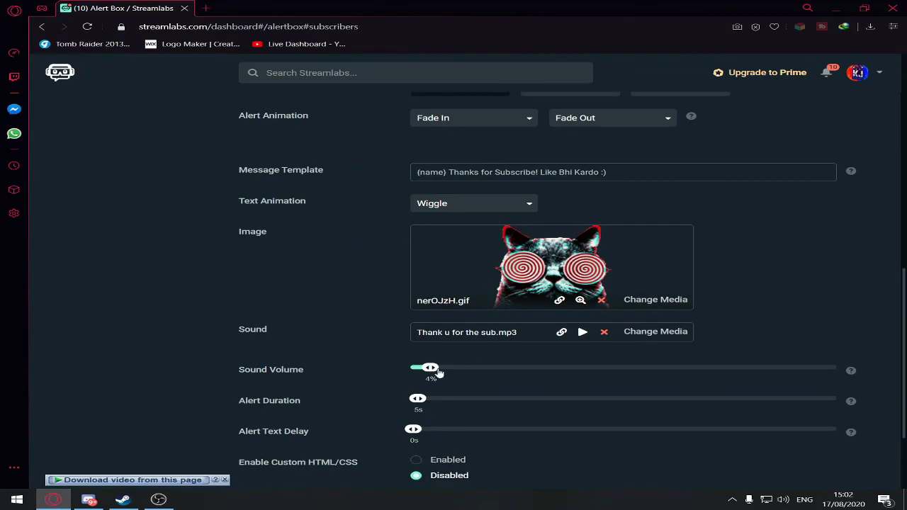
{"action": "key", "text": "alt+Tab"}
{"action": "key", "text": "alt+Tab"}
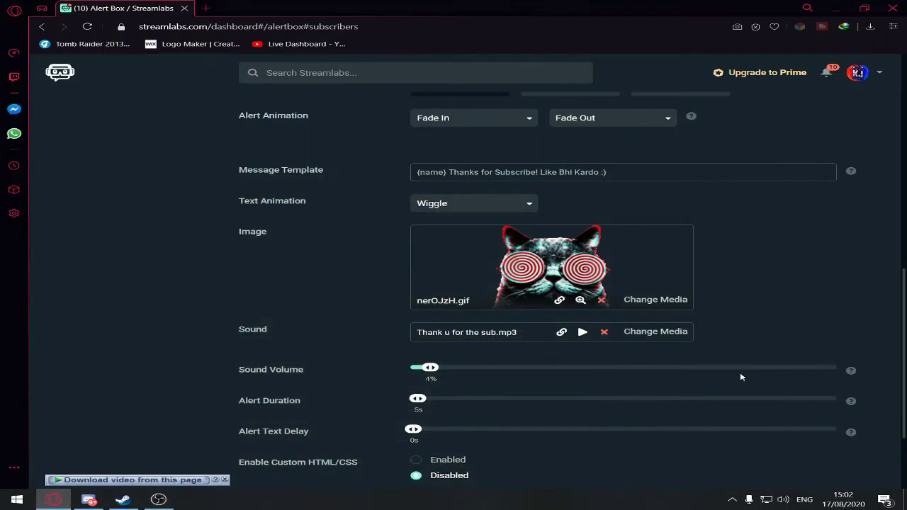
{"action": "scroll", "coordinate": [370, 262], "scroll_direction": "up", "scroll_amount": 5}
{"action": "left_click", "coordinate": [370, 259]}
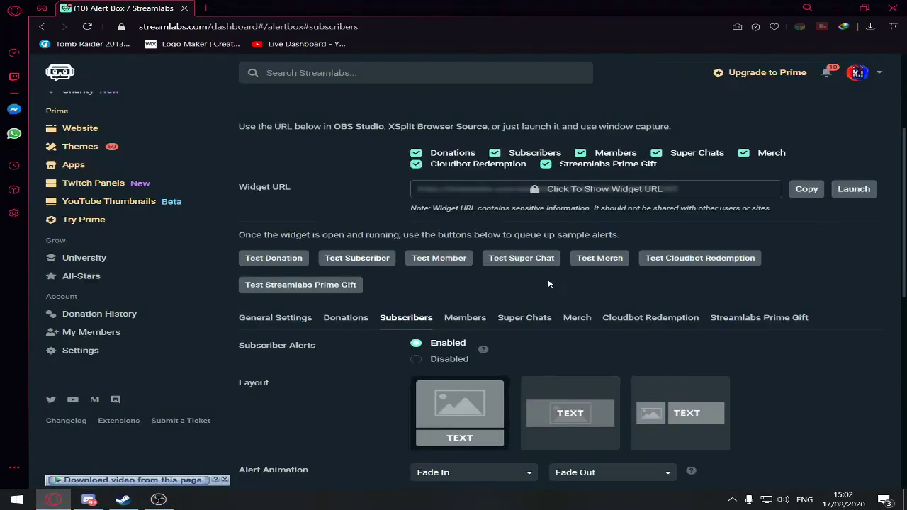
Step: Set the subscriber alert's sound volume to 6% and save the alert settings
{"action": "scroll", "coordinate": [397, 326], "scroll_direction": "down", "scroll_amount": 5}
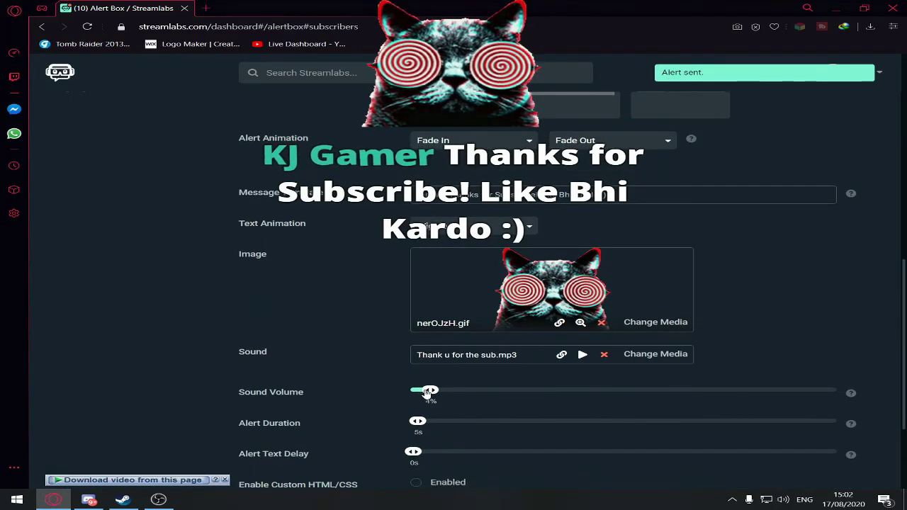
{"action": "left_click_drag", "start_coordinate": [430, 391], "coordinate": [439, 391]}
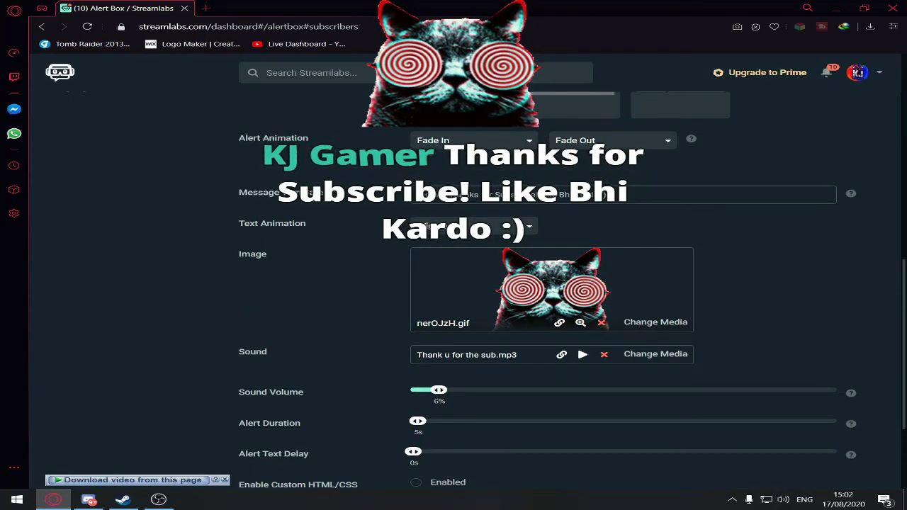
{"action": "left_click_drag", "start_coordinate": [903, 301], "coordinate": [903, 344]}
{"action": "scroll", "coordinate": [369, 321], "scroll_direction": "down", "scroll_amount": 1}
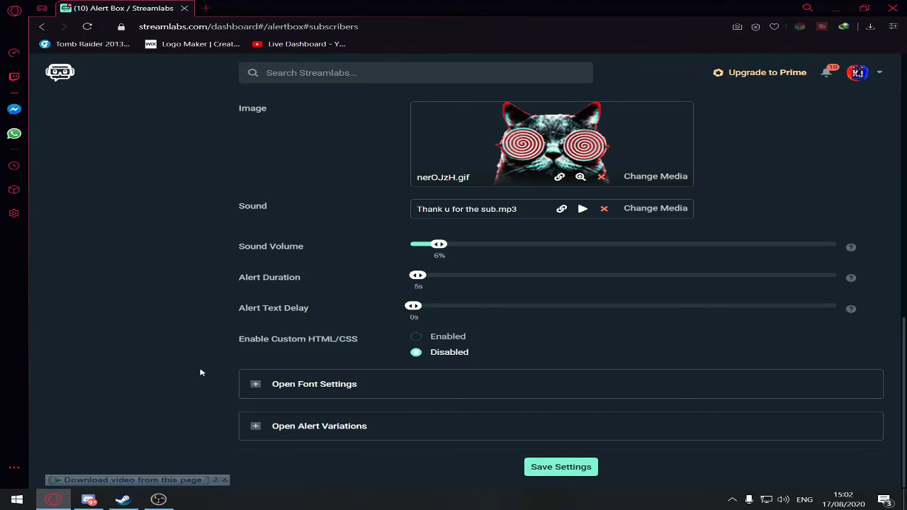
{"action": "scroll", "coordinate": [678, 440], "scroll_direction": "up", "scroll_amount": 1}
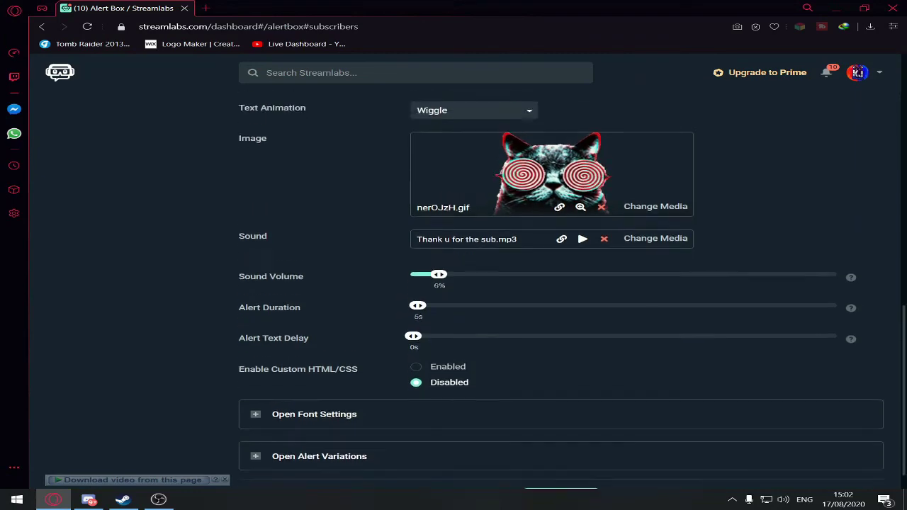
{"action": "scroll", "coordinate": [679, 440], "scroll_direction": "down", "scroll_amount": 1}
{"action": "left_click", "coordinate": [559, 467]}
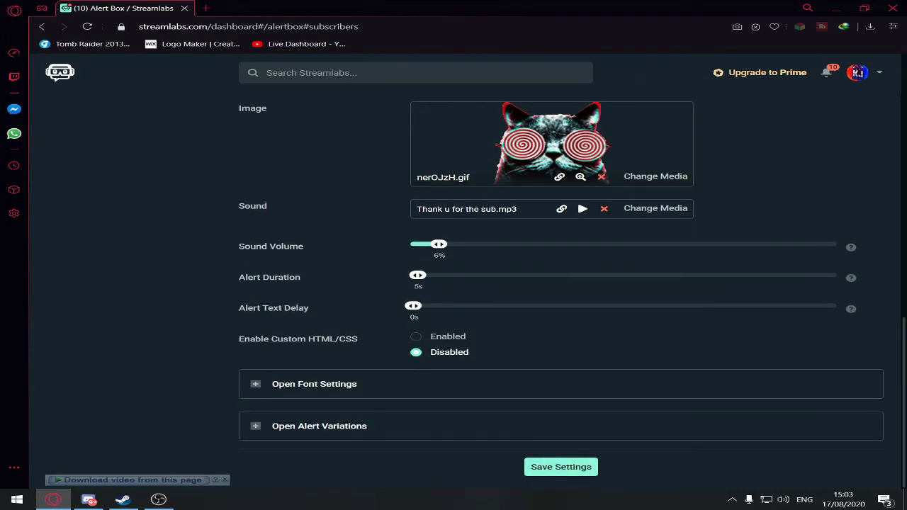
Step: Copy the alert box's widget URL without revealing it
{"action": "left_click_drag", "start_coordinate": [903, 360], "coordinate": [901, 98]}
{"action": "scroll", "coordinate": [857, 181], "scroll_direction": "down", "scroll_amount": 2}
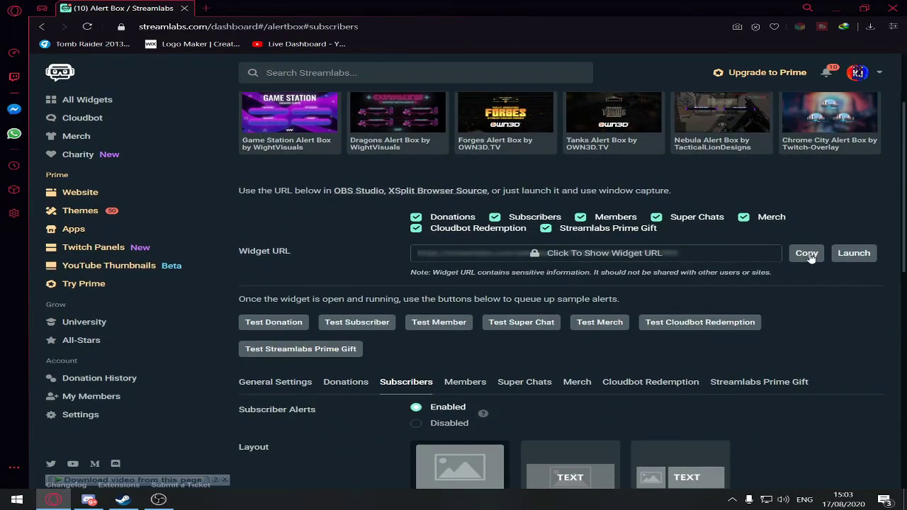
{"action": "left_click", "coordinate": [807, 255]}
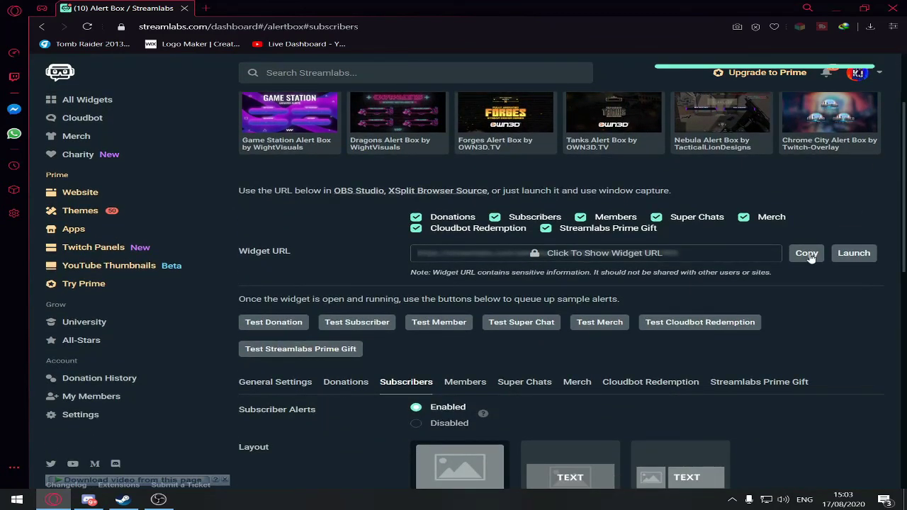
Step: Switch to OBS and add a new browser source named Browser 2 to Scene 2
{"action": "left_click", "coordinate": [159, 500]}
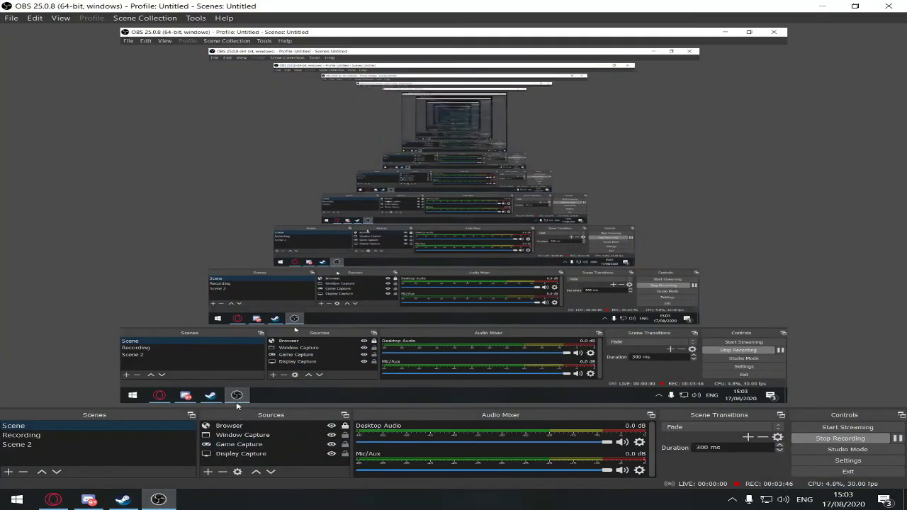
{"action": "left_click", "coordinate": [25, 444]}
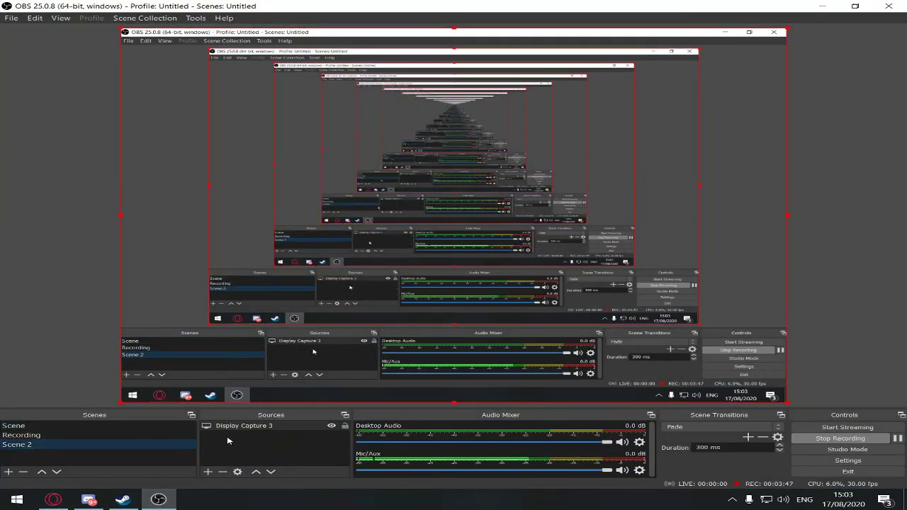
{"action": "left_click", "coordinate": [207, 471]}
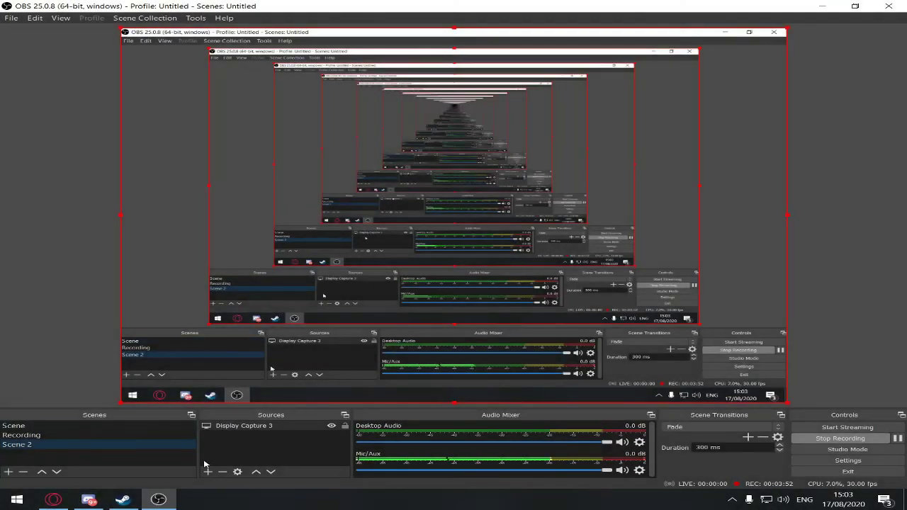
{"action": "left_click", "coordinate": [207, 471]}
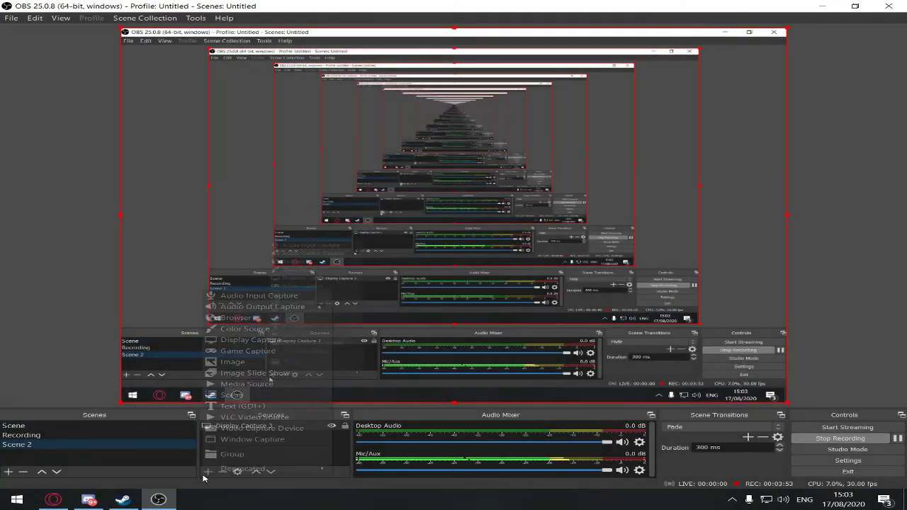
{"action": "left_click", "coordinate": [236, 318]}
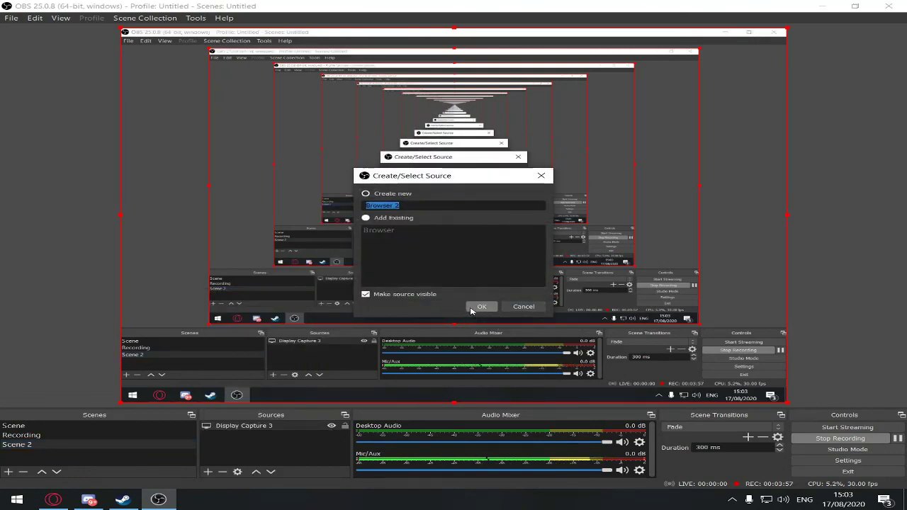
{"action": "left_click", "coordinate": [481, 306]}
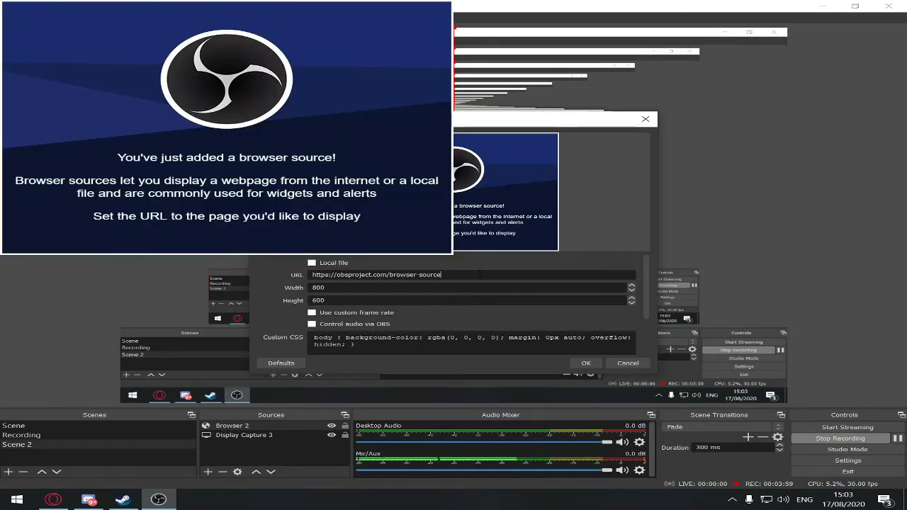
Step: Replace the browser source's default URL with the copied private widget URL and confirm its properties
{"action": "triple_click", "coordinate": [479, 274]}
{"action": "key", "text": "BackSpace"}
{"action": "key", "text": "ctrl+v"}
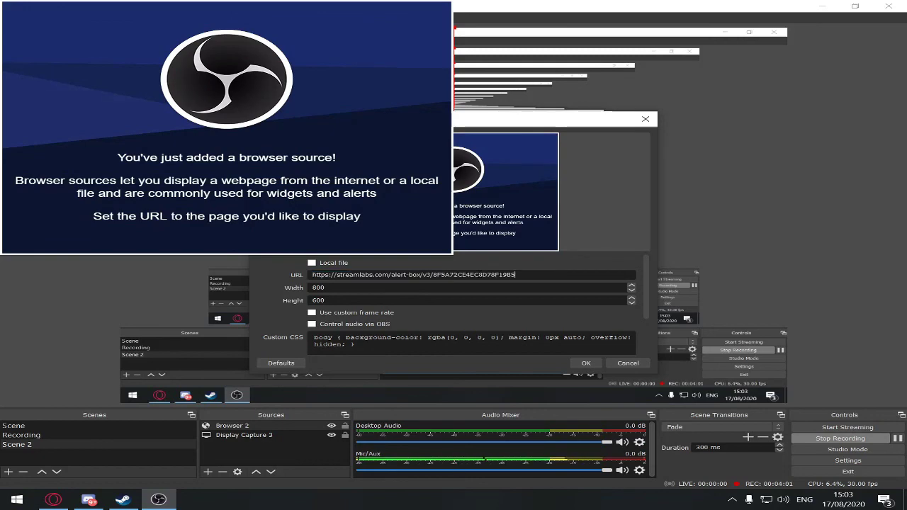
{"action": "left_click", "coordinate": [585, 363]}
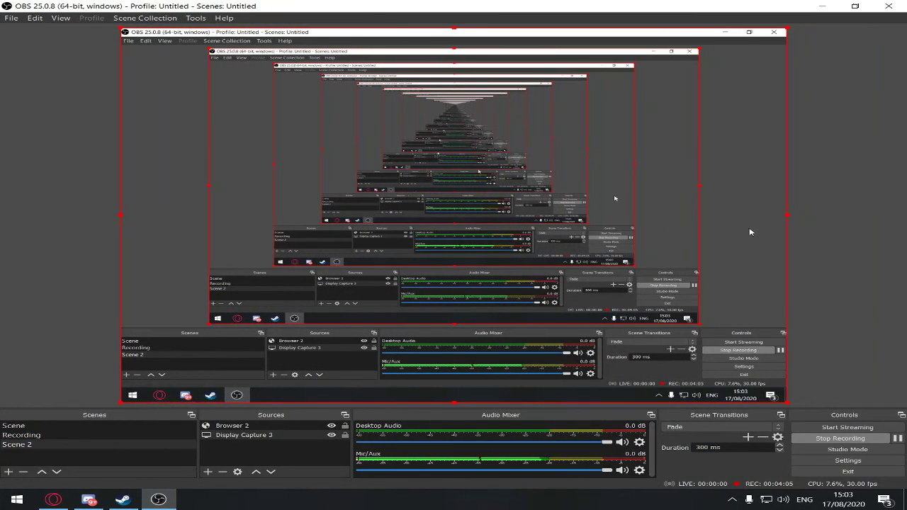
Step: Move the Browser 2 source to the horizontal centre of the canvas, against its upper edge
{"action": "left_click", "coordinate": [276, 425]}
{"action": "left_click_drag", "start_coordinate": [301, 121], "coordinate": [456, 123]}
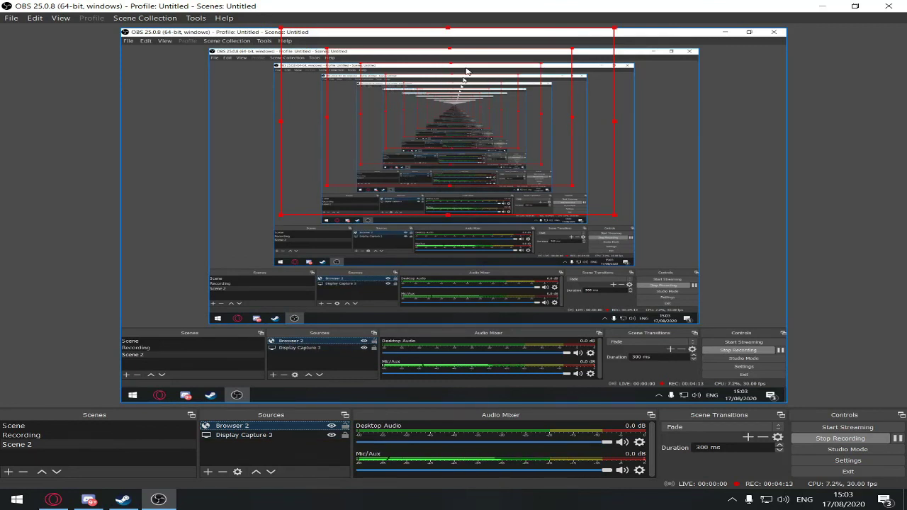
{"action": "left_click_drag", "start_coordinate": [466, 71], "coordinate": [476, 71]}
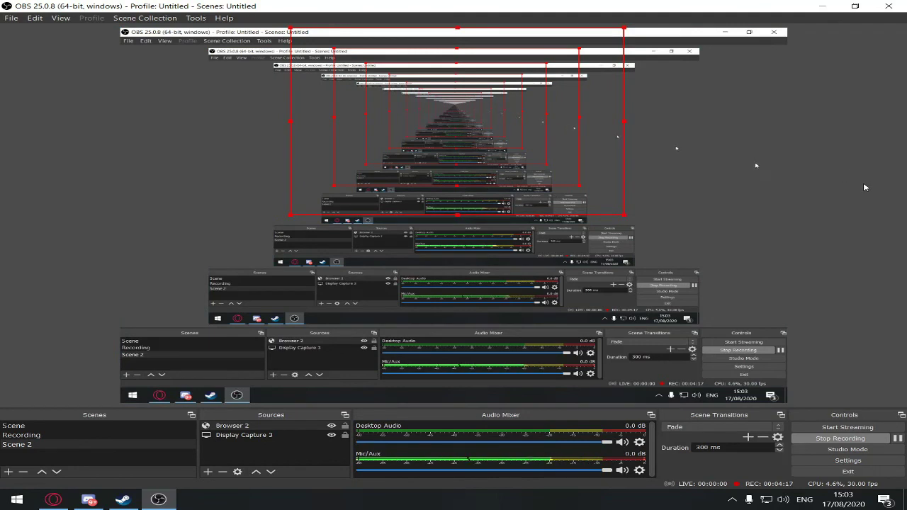
{"action": "left_click", "coordinate": [826, 202]}
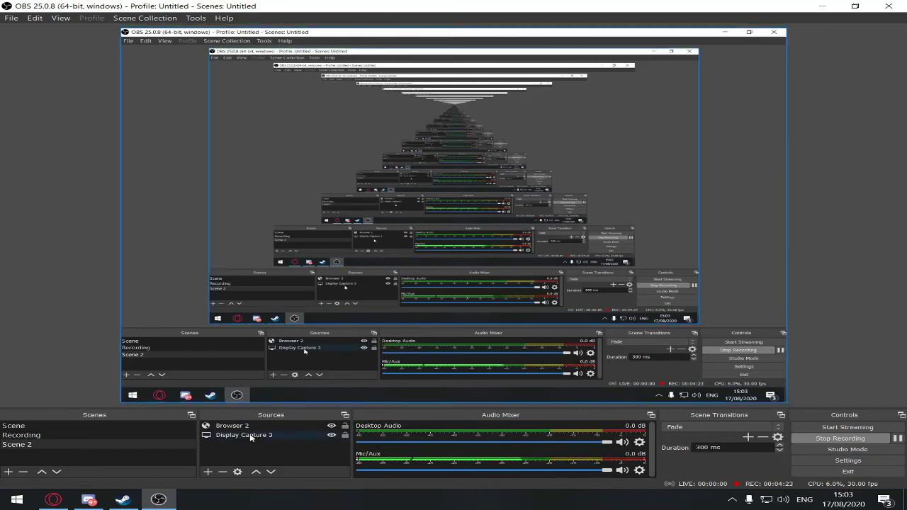
Step: Return to the Streamlabs page in Opera, launch the alert box widget in its own window, and dismiss that window
{"action": "left_click", "coordinate": [53, 499]}
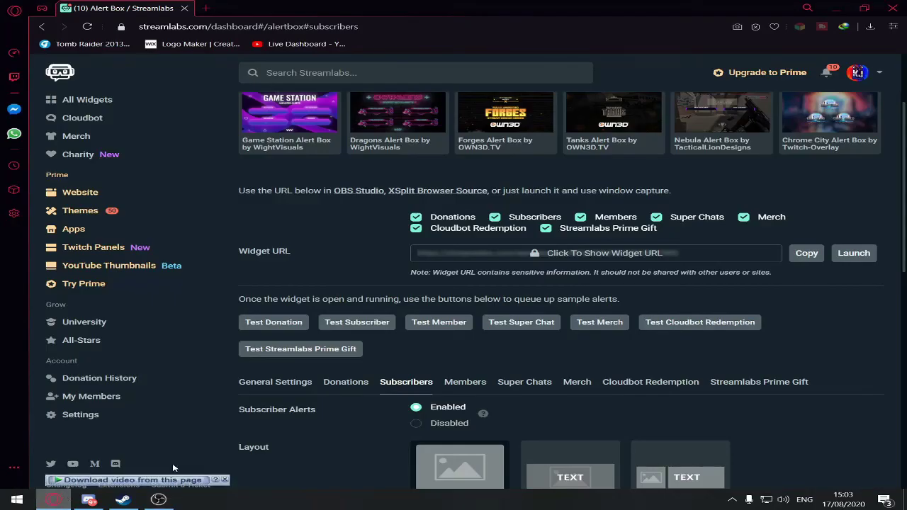
{"action": "left_click", "coordinate": [853, 257]}
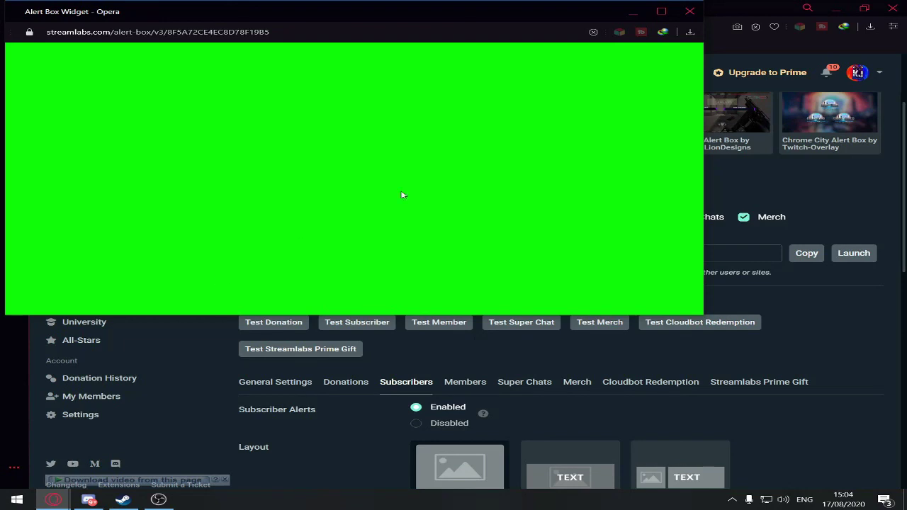
{"action": "left_click", "coordinate": [690, 11]}
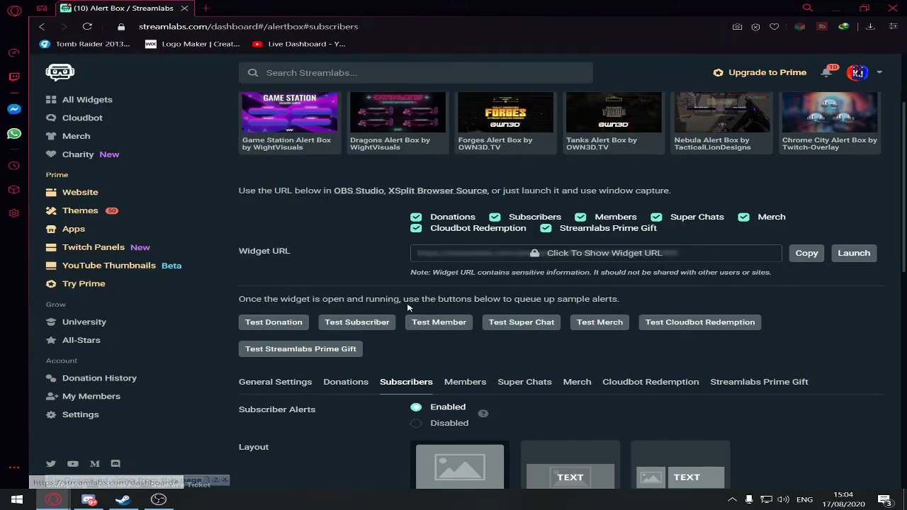
Step: Send a test subscriber alert, check how the new browser source shows it in OBS, and return to the Streamlabs alert box page
{"action": "left_click", "coordinate": [359, 323]}
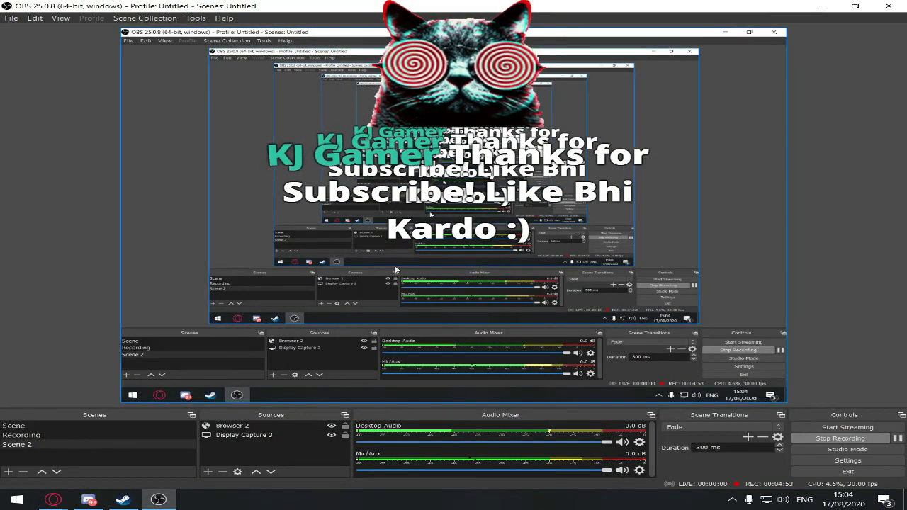
{"action": "left_click", "coordinate": [56, 500]}
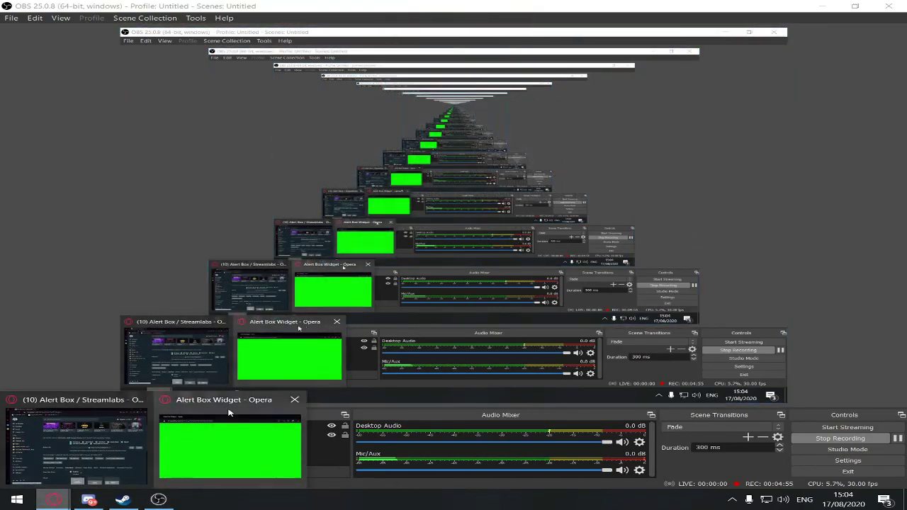
{"action": "left_click", "coordinate": [75, 446]}
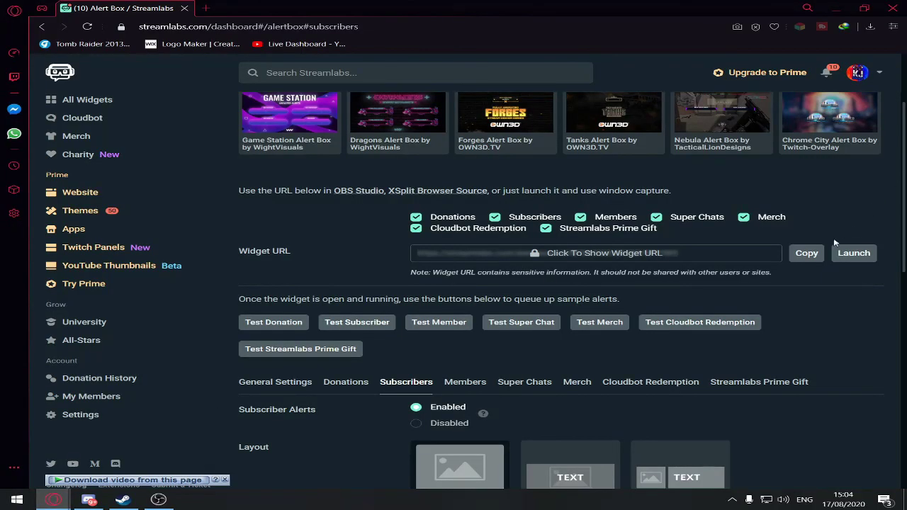
Step: Switch from the Streamlabs page to OBS, shift the Browser 2 source slightly left on the canvas, and deselect it
{"action": "scroll", "coordinate": [848, 266], "scroll_direction": "down", "scroll_amount": 10}
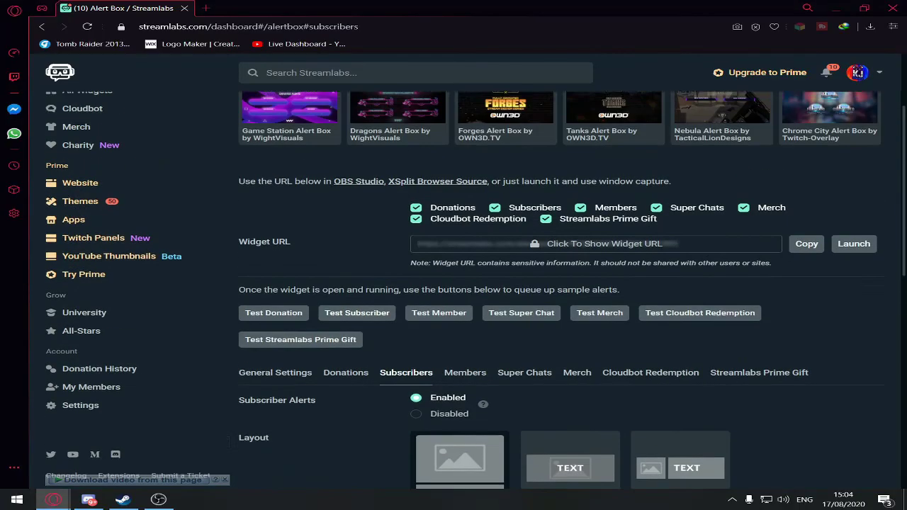
{"action": "scroll", "coordinate": [475, 289], "scroll_direction": "up", "scroll_amount": 1}
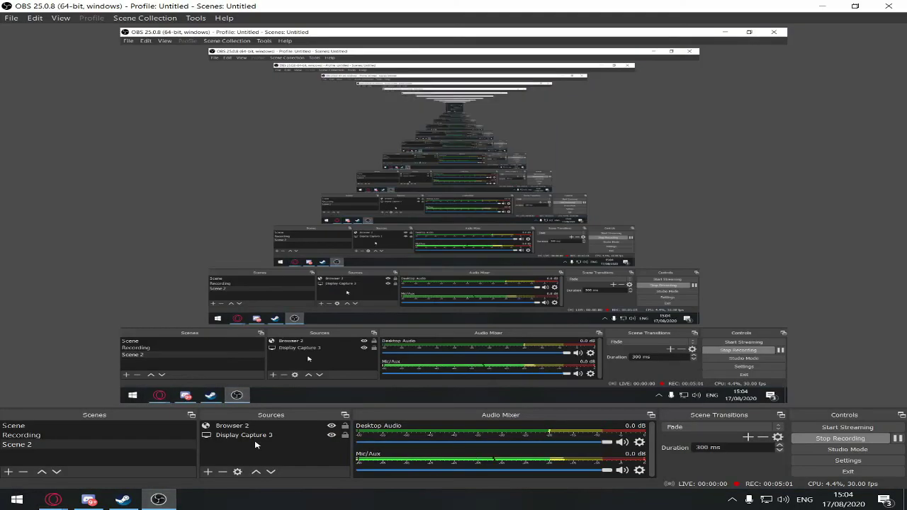
{"action": "left_click", "coordinate": [232, 425]}
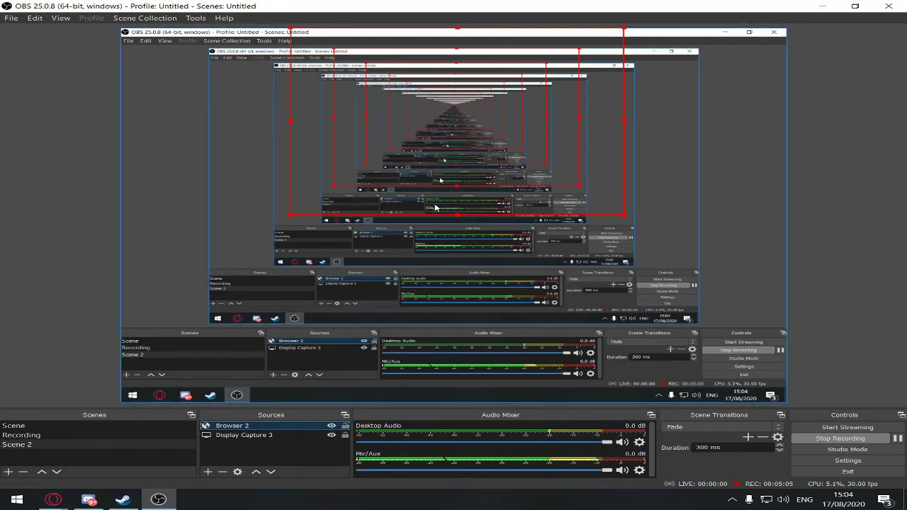
{"action": "left_click_drag", "start_coordinate": [421, 196], "coordinate": [419, 190]}
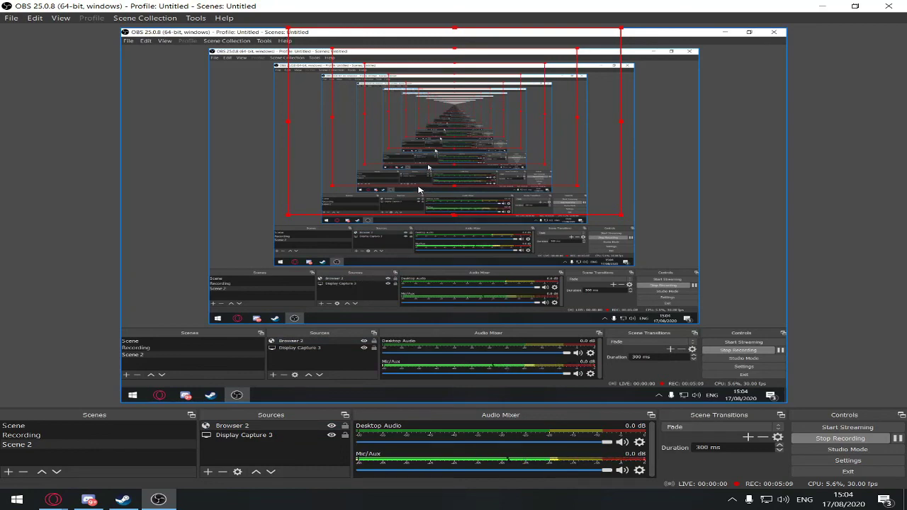
{"action": "left_click", "coordinate": [780, 178]}
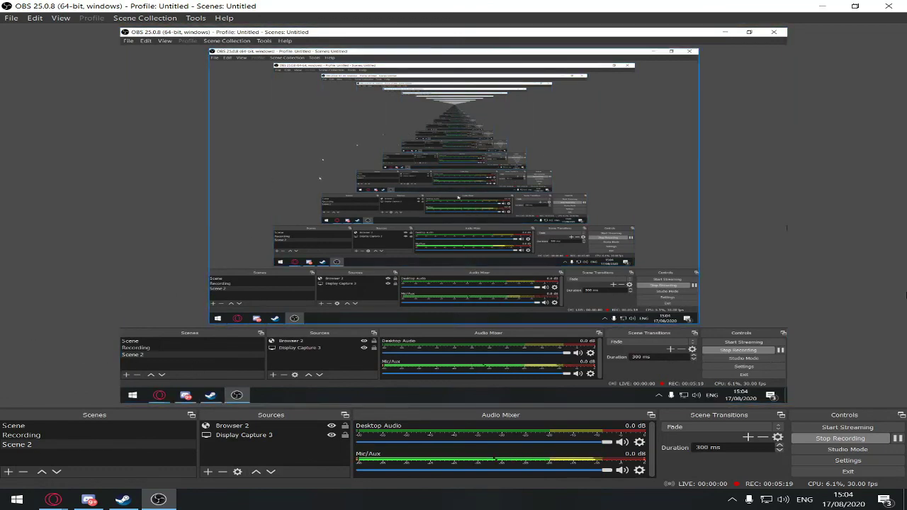
Step: View the Streamlabs alert box page in Opera and the server invite in Discord, ending back on the Streamlabs page
{"action": "mouse_move", "coordinate": [53, 499]}
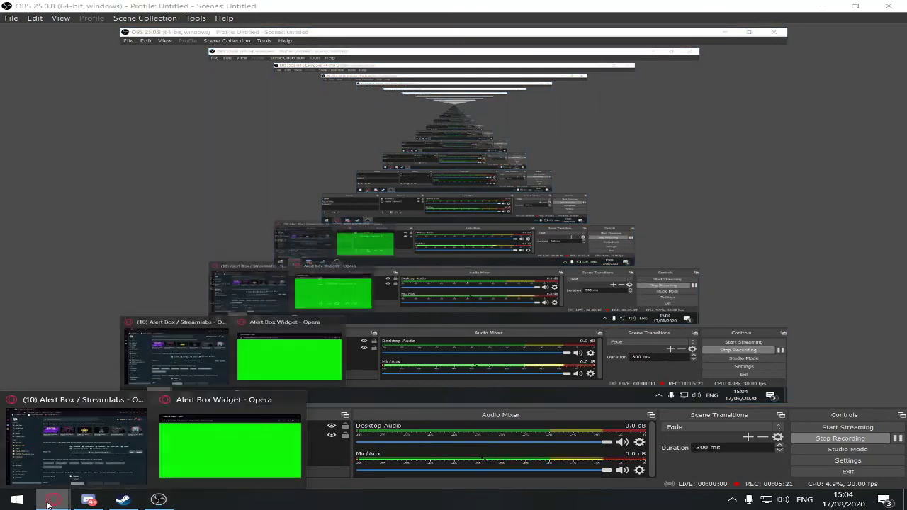
{"action": "left_click", "coordinate": [151, 465]}
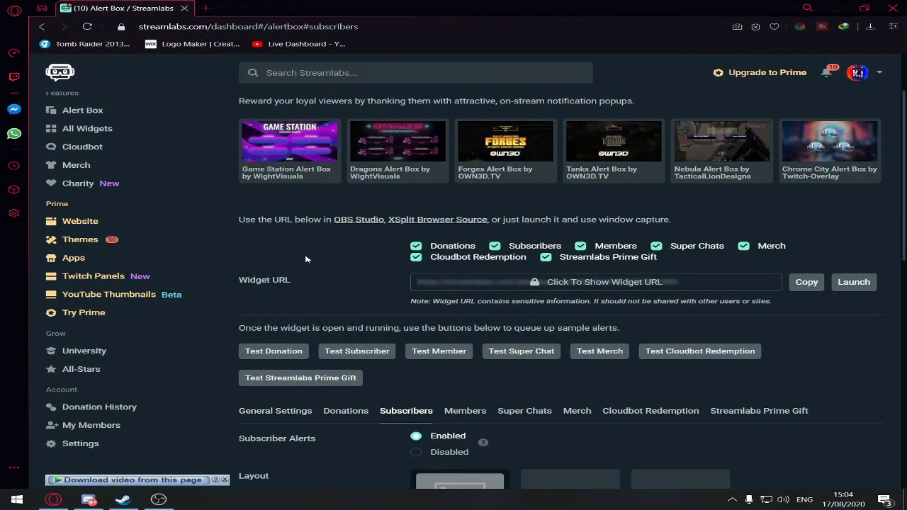
{"action": "left_click", "coordinate": [89, 500]}
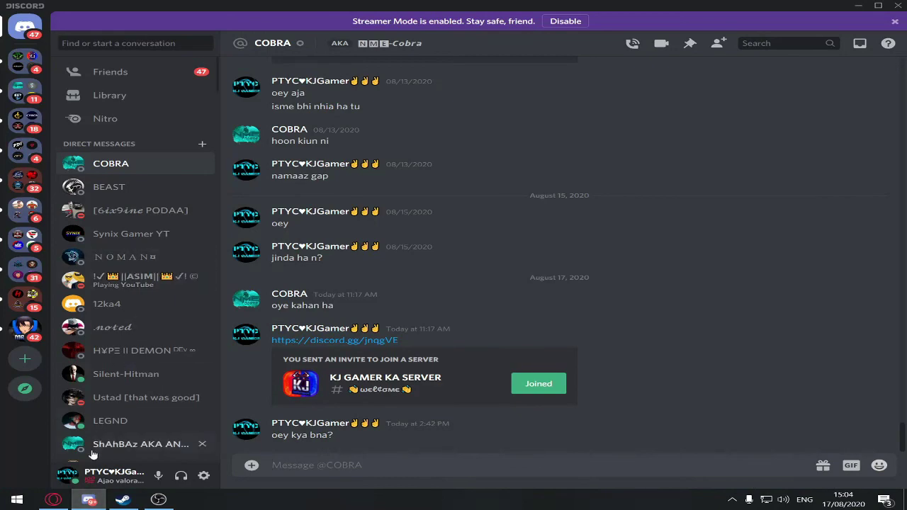
{"action": "left_click", "coordinate": [53, 500]}
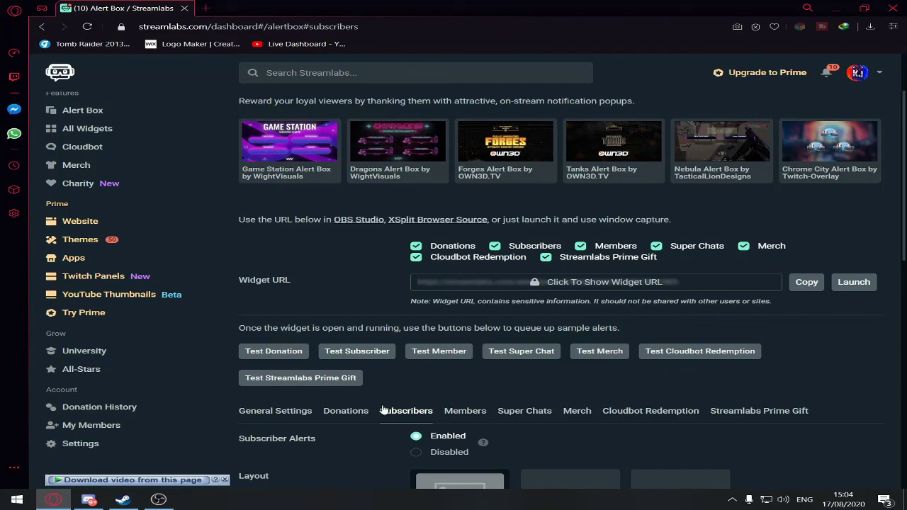
{"action": "left_click", "coordinate": [89, 500]}
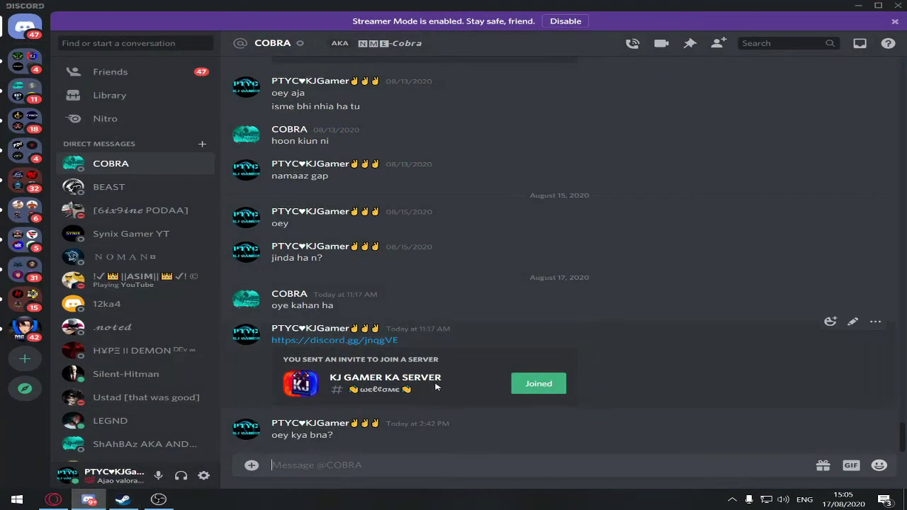
{"action": "left_click", "coordinate": [87, 499]}
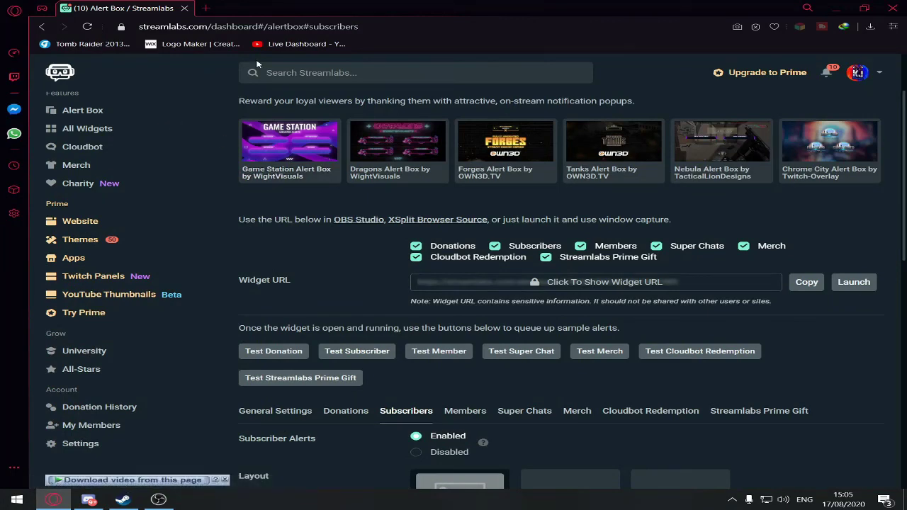
Step: Open a new Speed Dial tab in Opera and close the Streamlabs alert box tab
{"action": "left_click", "coordinate": [203, 8]}
{"action": "left_click", "coordinate": [184, 8]}
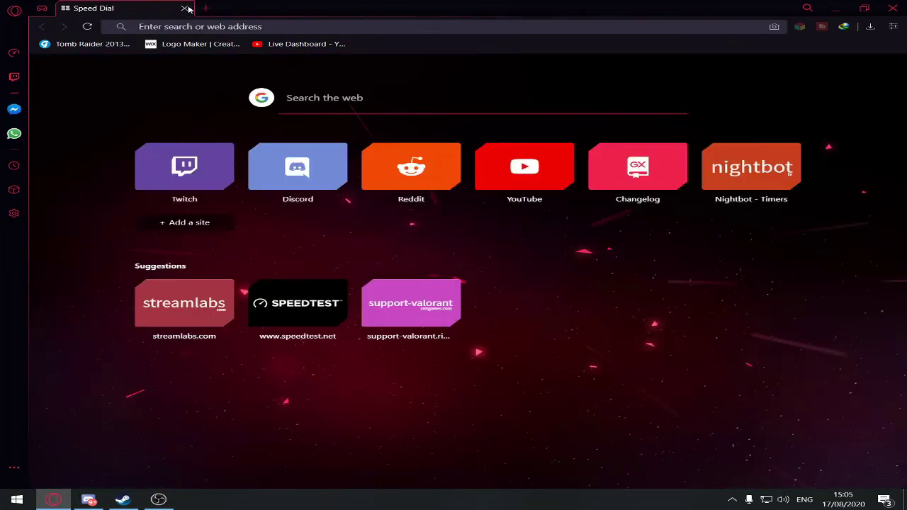